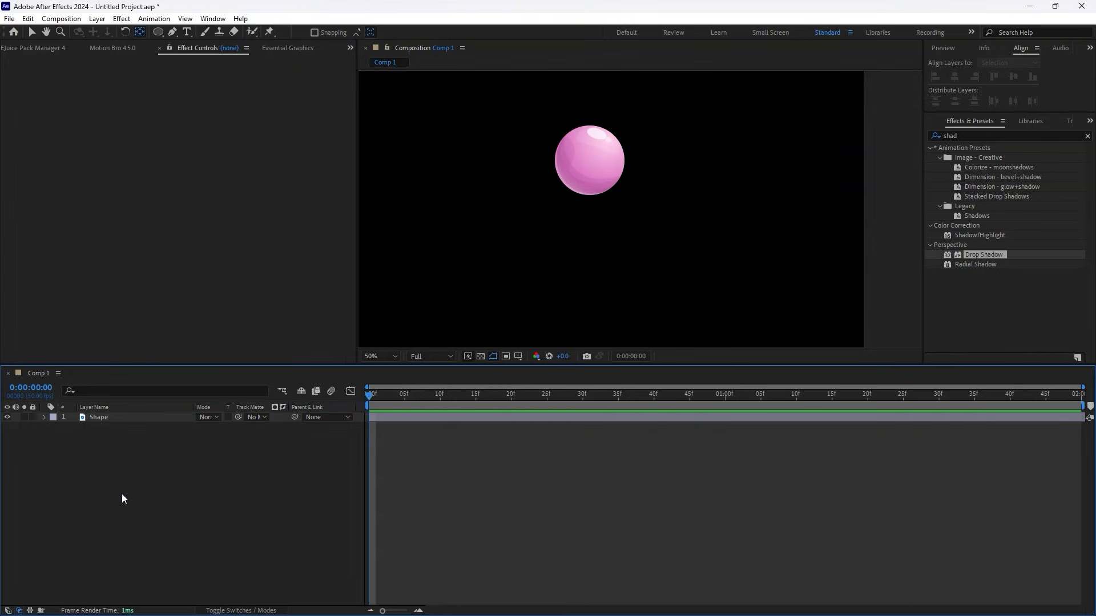
# - Right-click the empty Timeline area to bring up the new-layer menu for Comp 1
pyautogui.rightClick(122, 495)
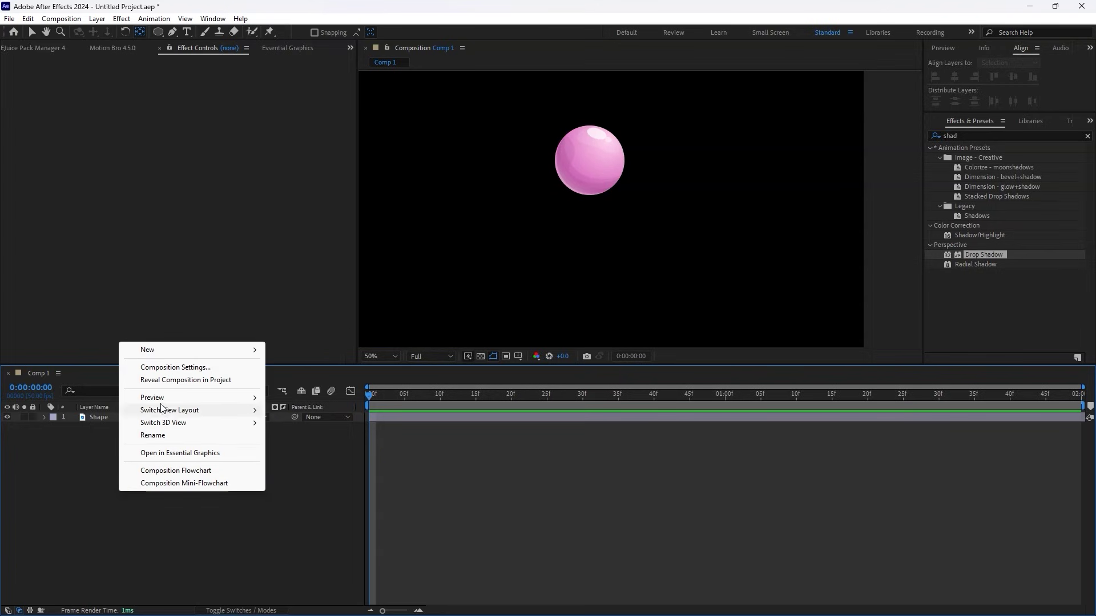
# - Add a magenta solid, sampled from the ball's pink and darkened, beneath the Shape layer
pyautogui.moveTo(193, 352)
pyautogui.click(295, 380)
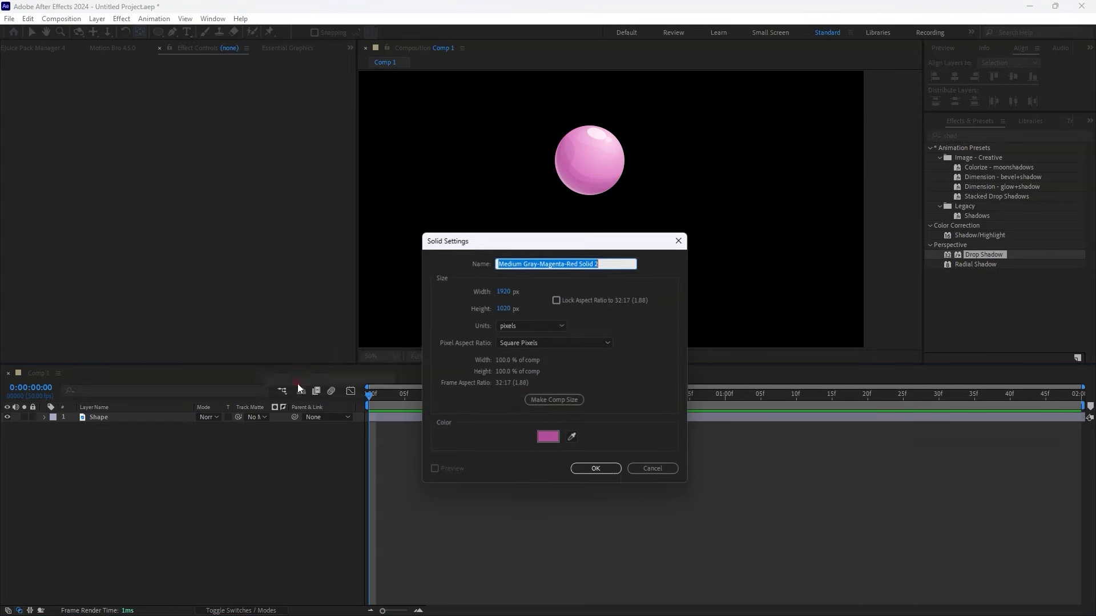
pyautogui.click(557, 438)
pyautogui.click(679, 383)
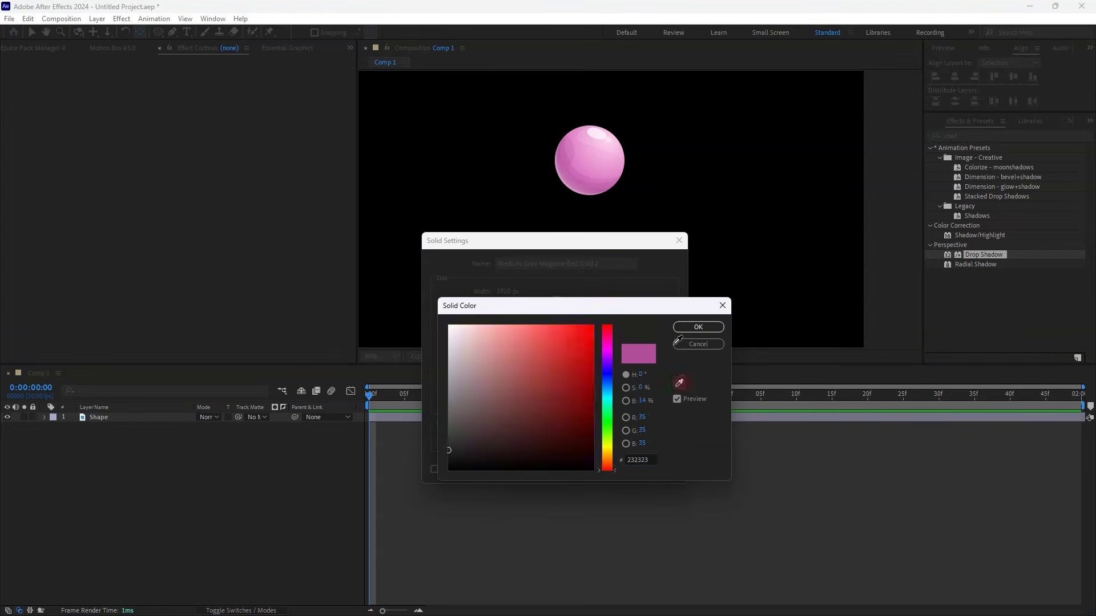
pyautogui.moveTo(526, 358); pyautogui.dragTo(536, 365)
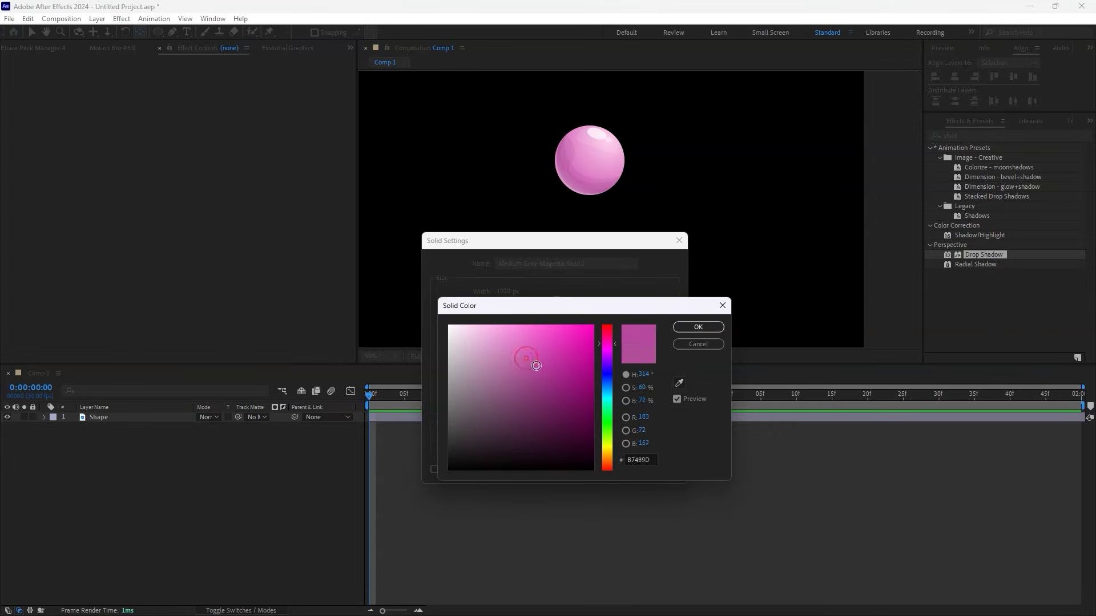
pyautogui.click(705, 326)
pyautogui.click(598, 469)
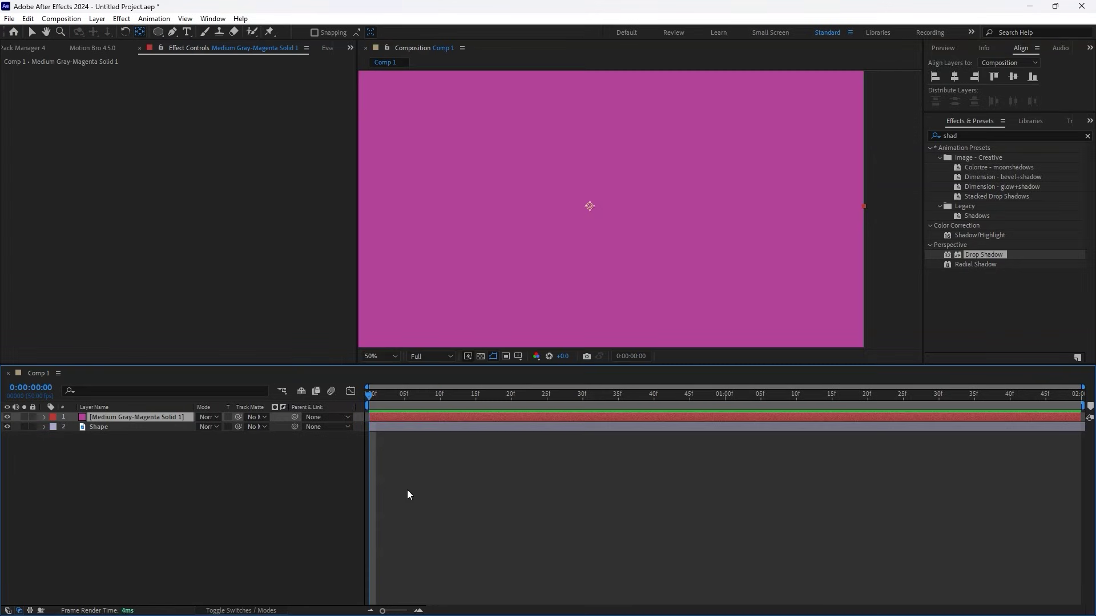
pyautogui.moveTo(108, 422); pyautogui.dragTo(114, 466)
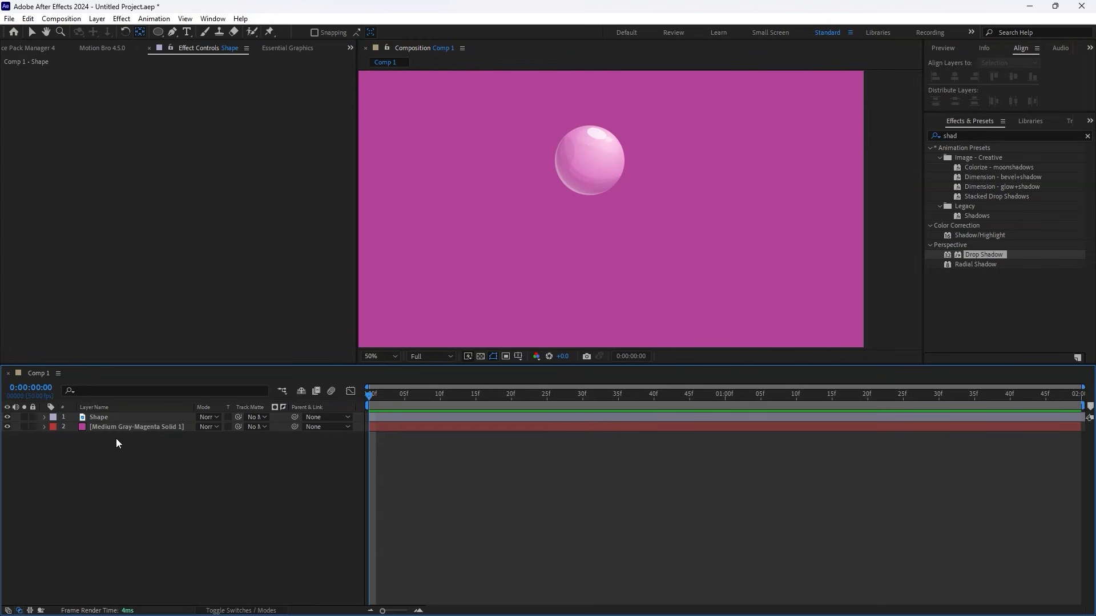
# - Move the Shape layer's anchor point down to the sphere's bottom edge, then deselect
pyautogui.click(112, 416)
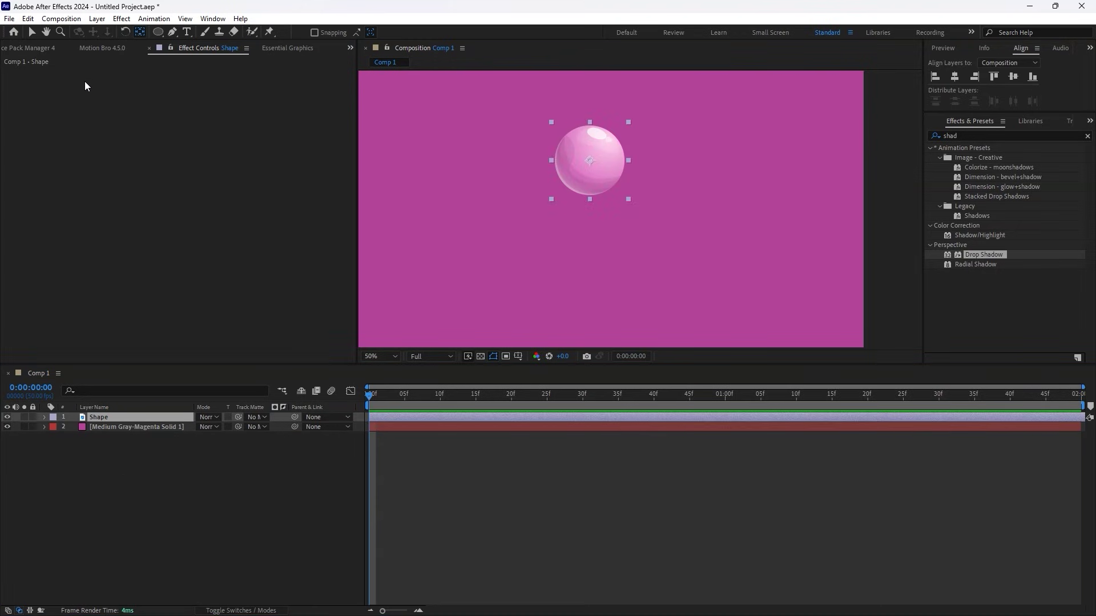
pyautogui.moveTo(588, 159); pyautogui.dragTo(590, 201)
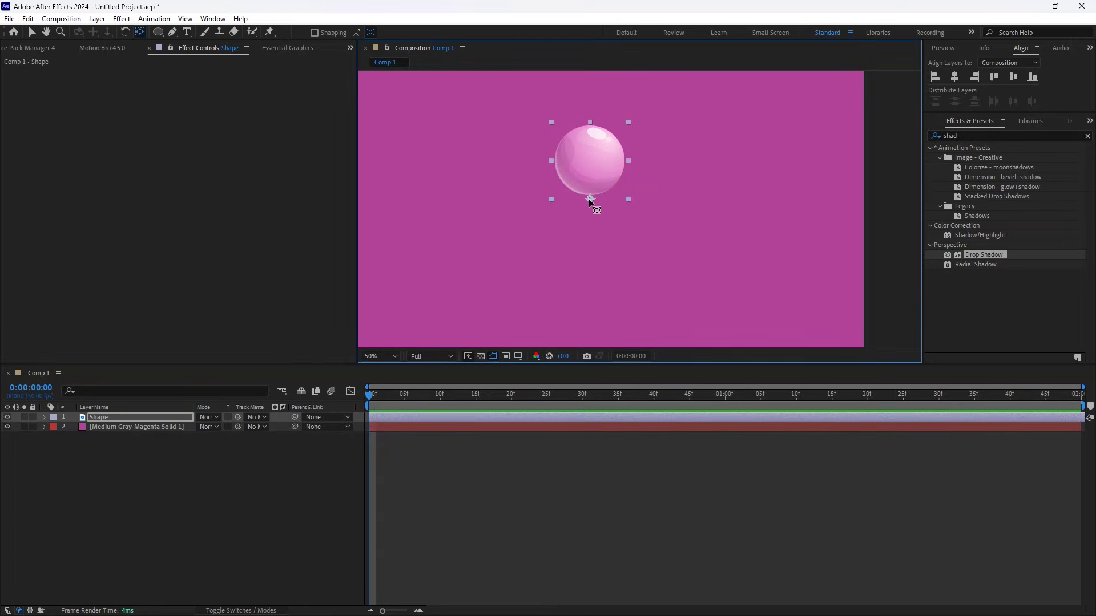
pyautogui.click(453, 465)
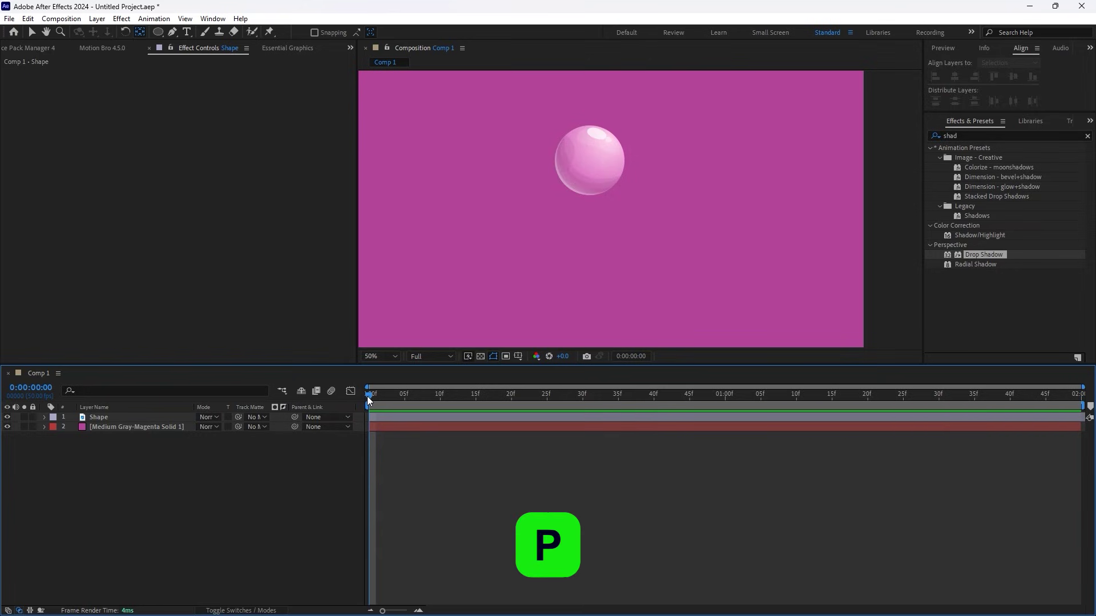
# - Reveal Position and Scale on the Shape layer and set starting keyframes at frame 0
pyautogui.click(378, 417)
pyautogui.press('p')
pyautogui.hotkey('shift', 's')
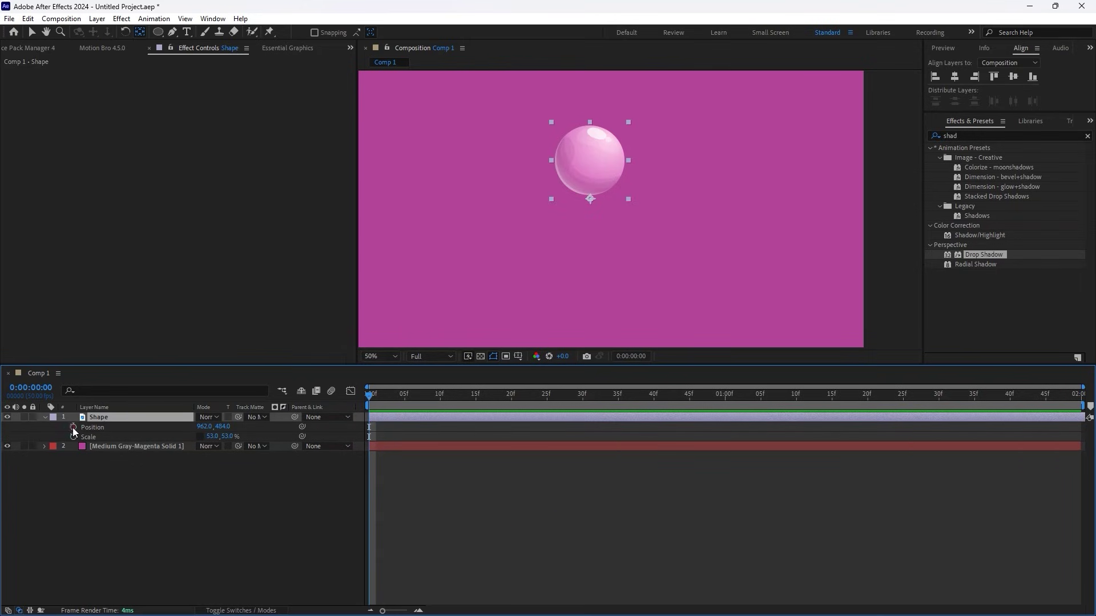
pyautogui.click(73, 427)
pyautogui.click(73, 437)
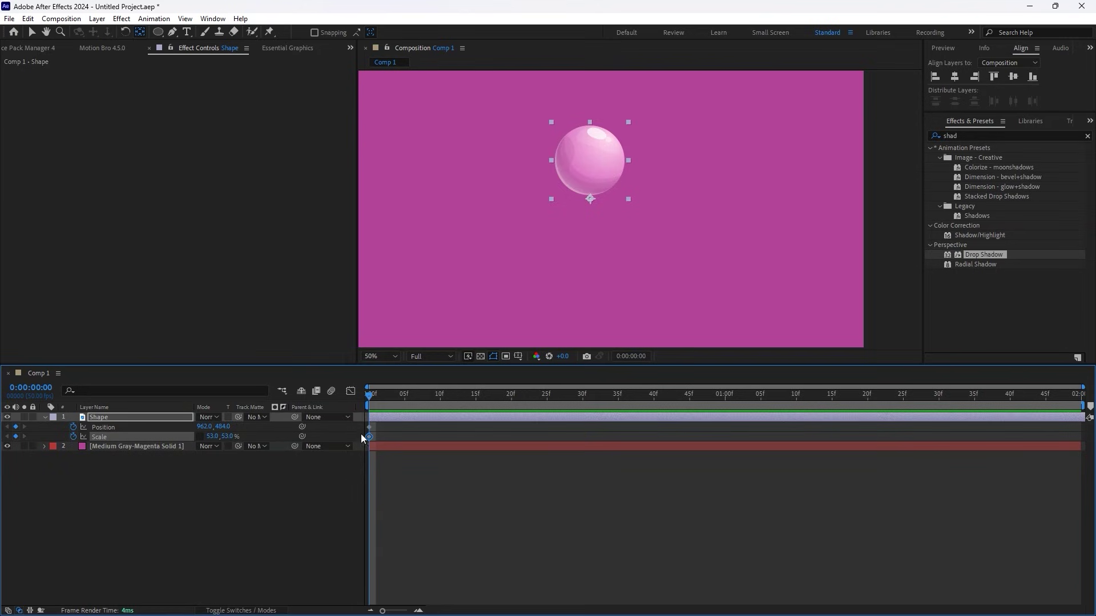
# - Add Position and Scale keyframes at one second and lower the ball to y 798 at 0:00:25
pyautogui.moveTo(375, 406); pyautogui.dragTo(725, 418)
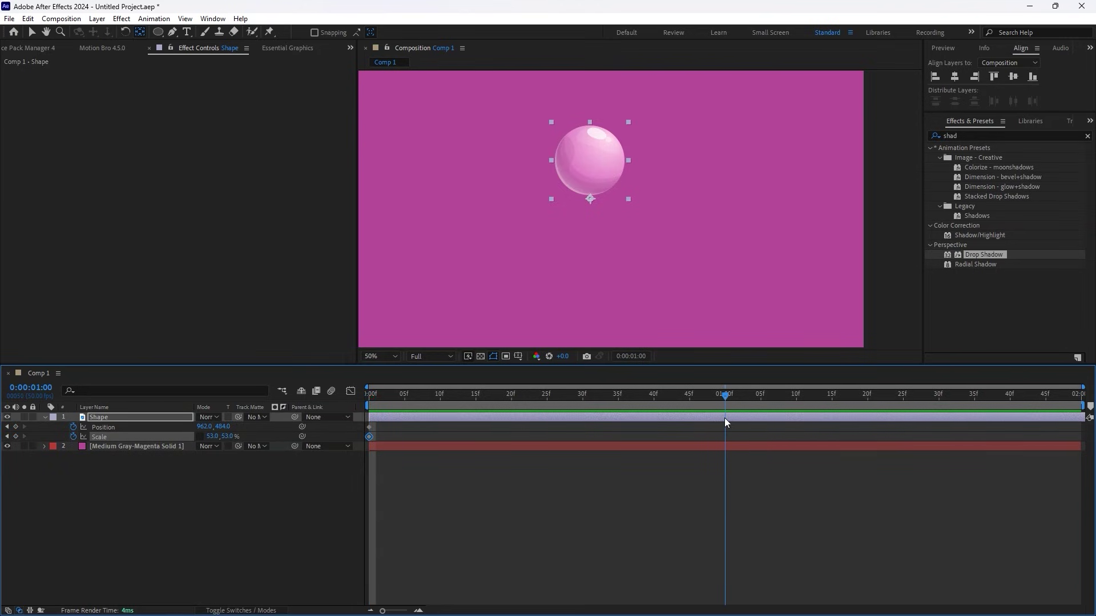
pyautogui.click(16, 427)
pyautogui.click(15, 436)
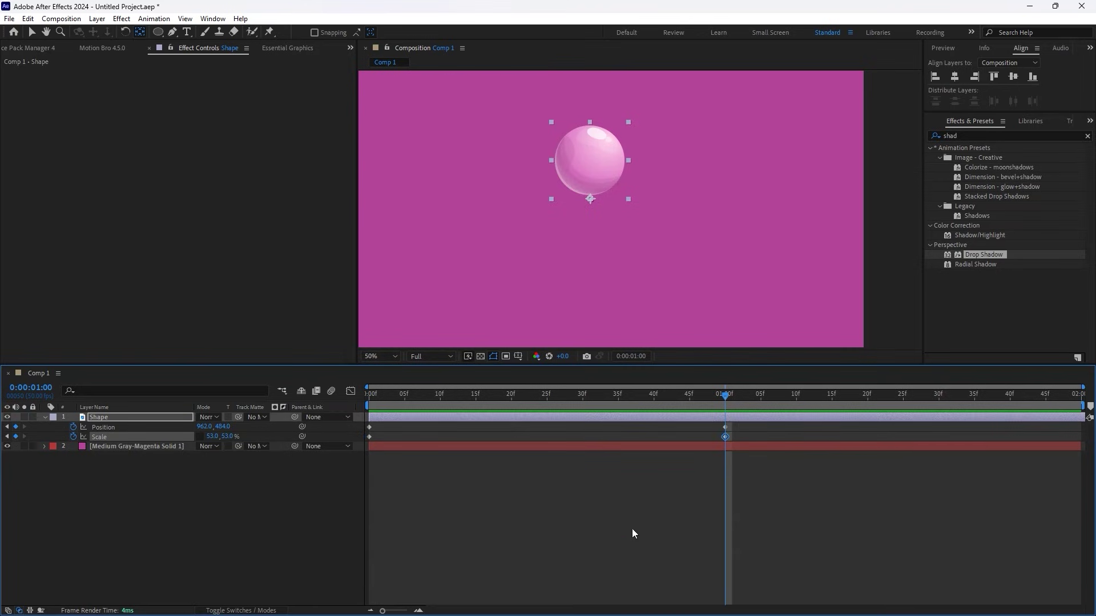
pyautogui.moveTo(725, 395); pyautogui.dragTo(549, 436)
pyautogui.moveTo(223, 426); pyautogui.dragTo(388, 418)
pyautogui.press('Home')
# - End the work area at one second and preview the ball's motion loop
pyautogui.press('space')
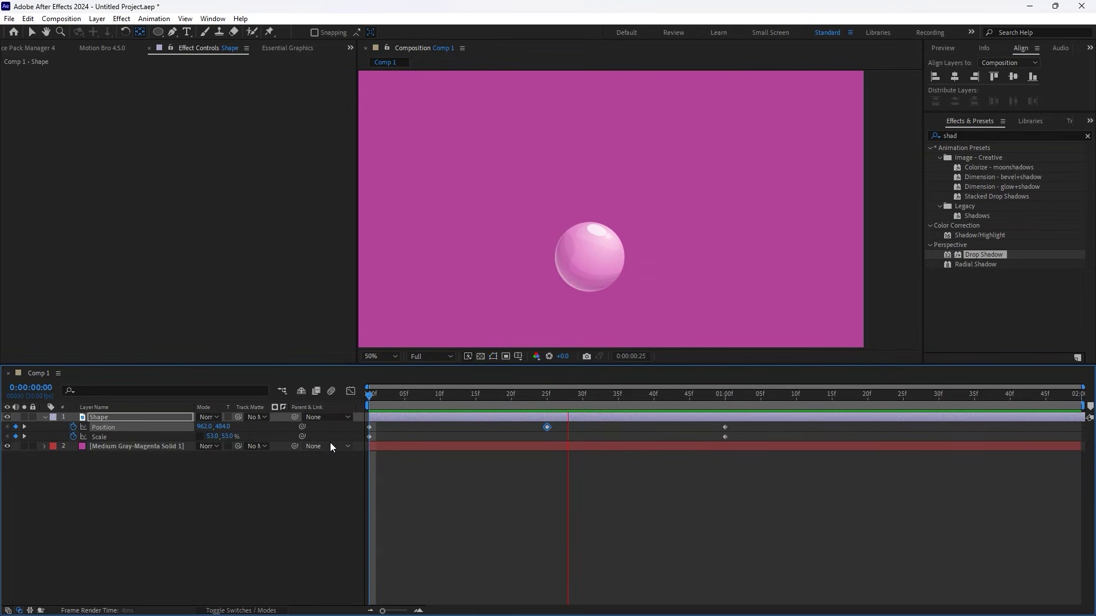
pyautogui.press('space')
pyautogui.press('j')
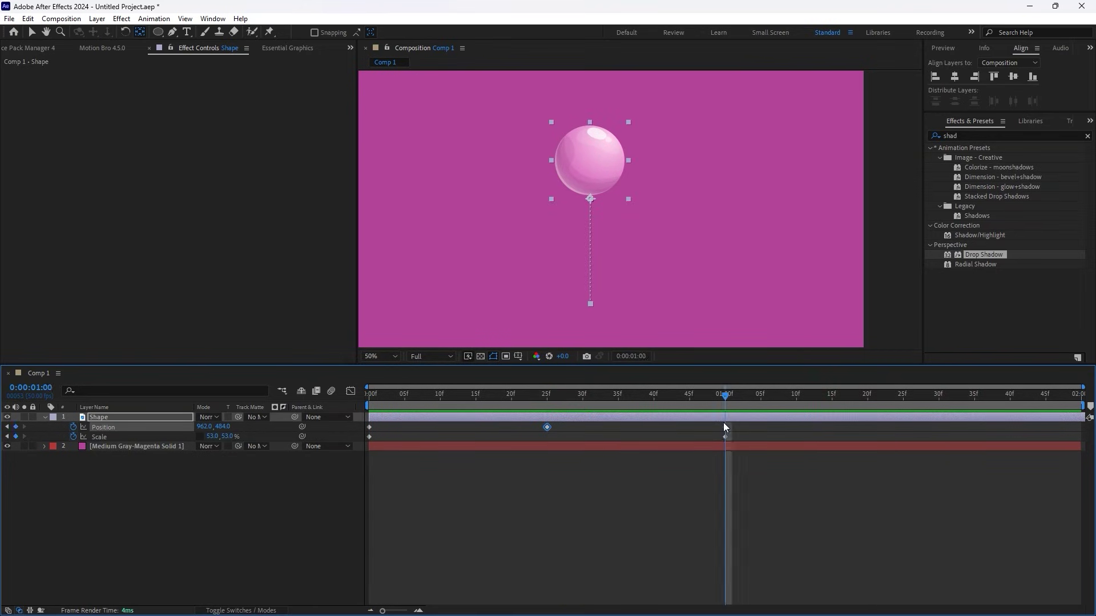
pyautogui.press('n')
pyautogui.press('space')
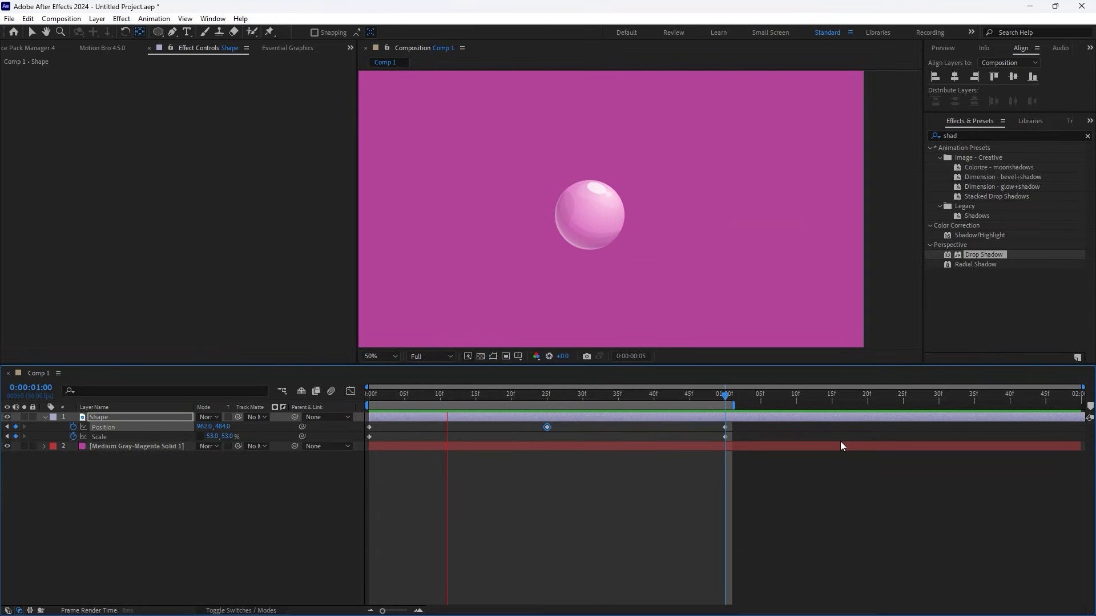
pyautogui.press('space')
# - Apply Easy Ease to all three Position keyframes, Easy Ease Out on the middle one, and preview
pyautogui.press('j')
pyautogui.moveTo(733, 425); pyautogui.dragTo(364, 426)
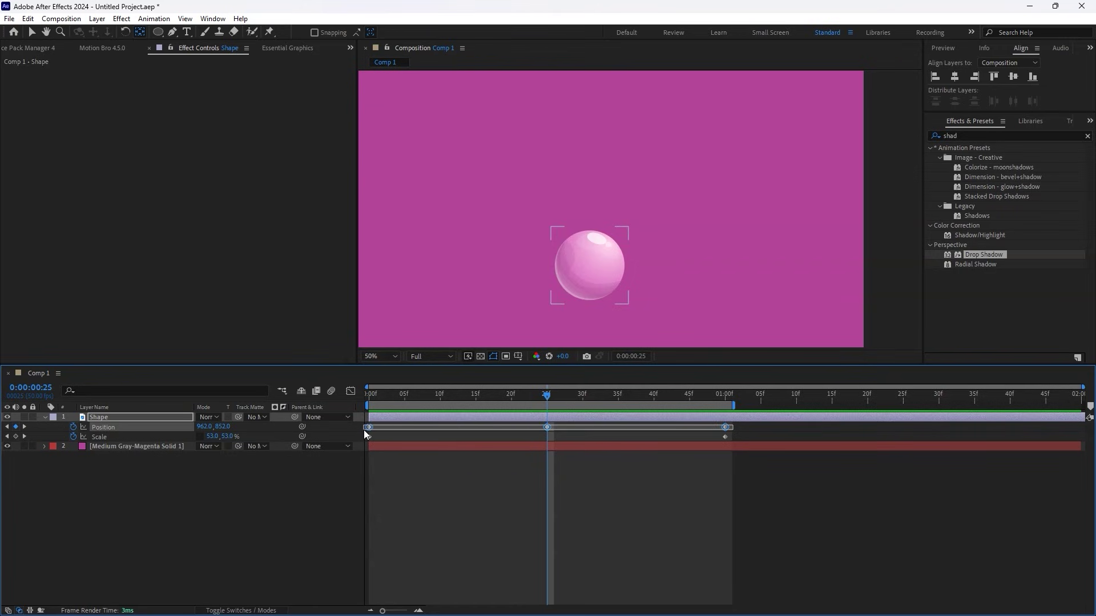
pyautogui.press('F9')
pyautogui.rightClick(546, 428)
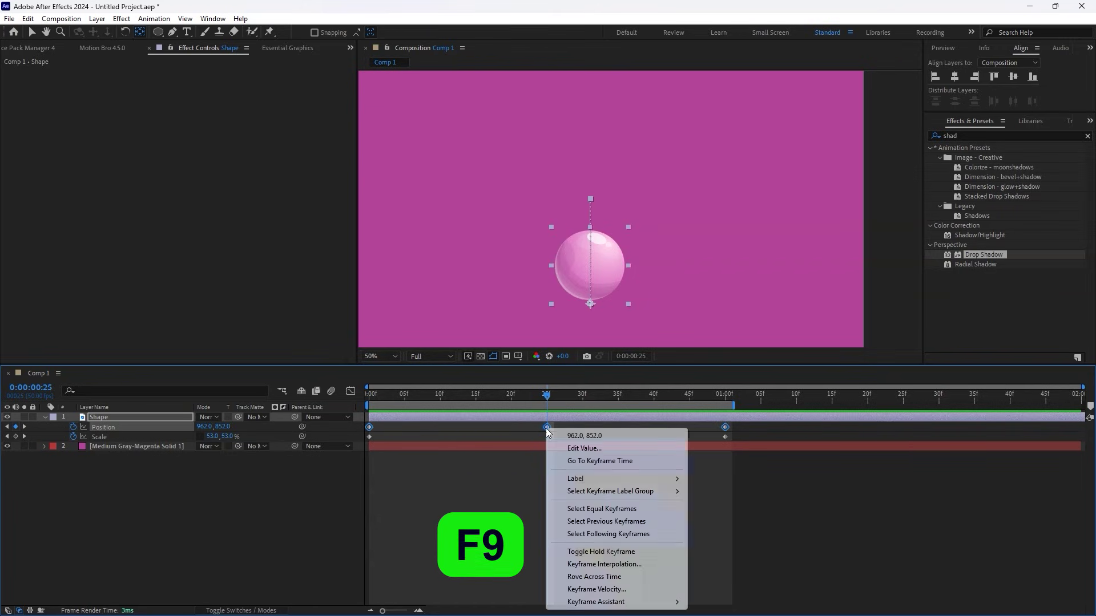
pyautogui.moveTo(628, 602)
pyautogui.click(741, 538)
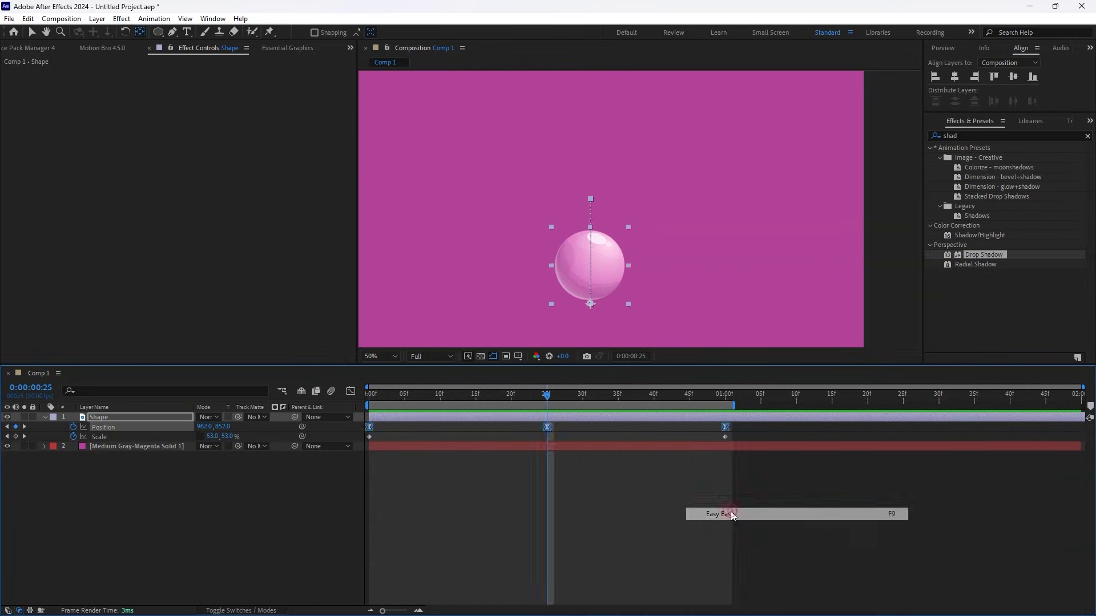
pyautogui.click(414, 490)
pyautogui.press('space')
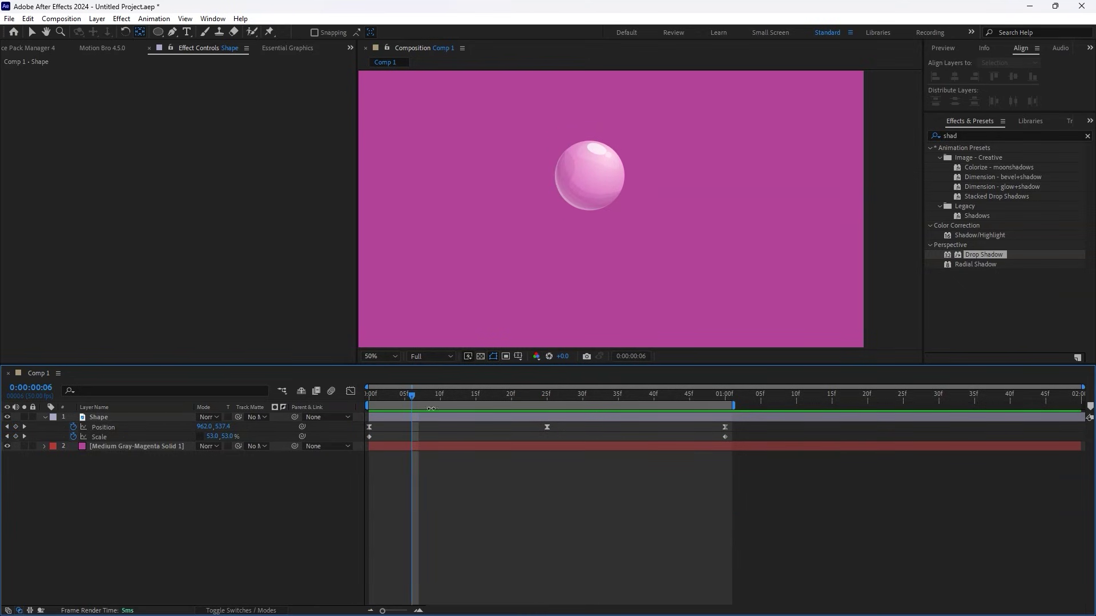
# - At frame 25, unlink Scale and squash the ball's height to 29%
pyautogui.moveTo(436, 406); pyautogui.dragTo(546, 444)
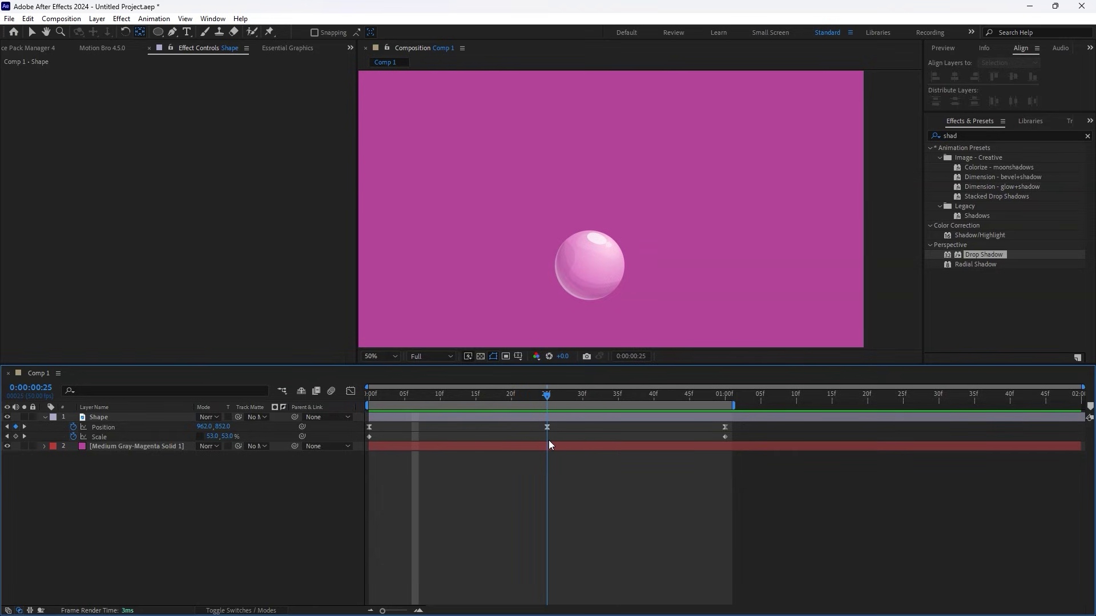
pyautogui.click(550, 440)
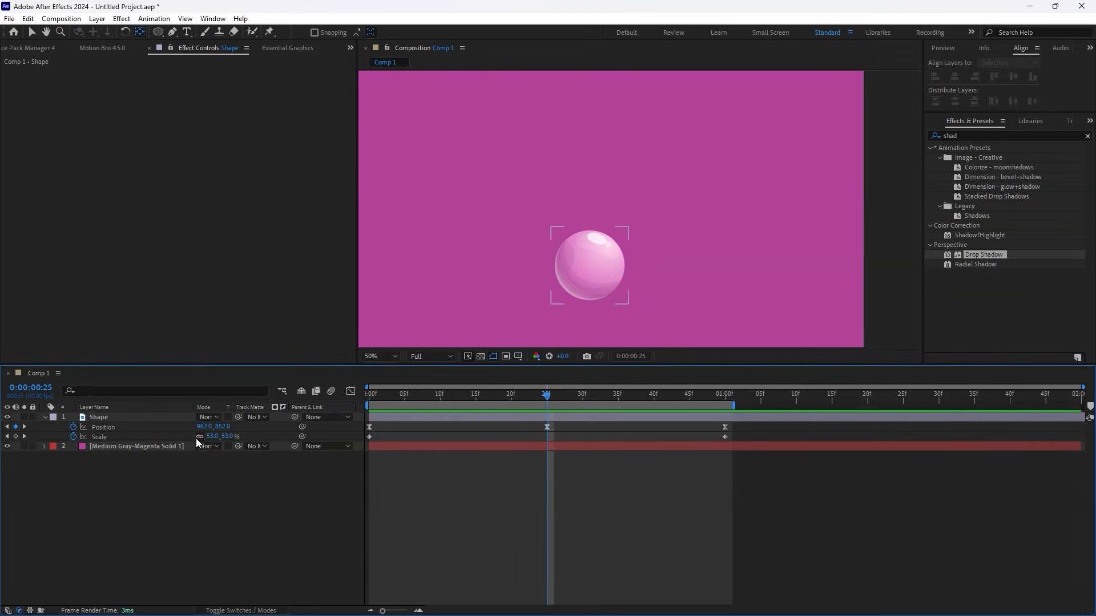
pyautogui.click(200, 437)
pyautogui.write('9')
pyautogui.press('Return')
# - At frame 20, stretch the ball's Scale to 38% width and 54% height
pyautogui.moveTo(546, 396); pyautogui.dragTo(508, 412)
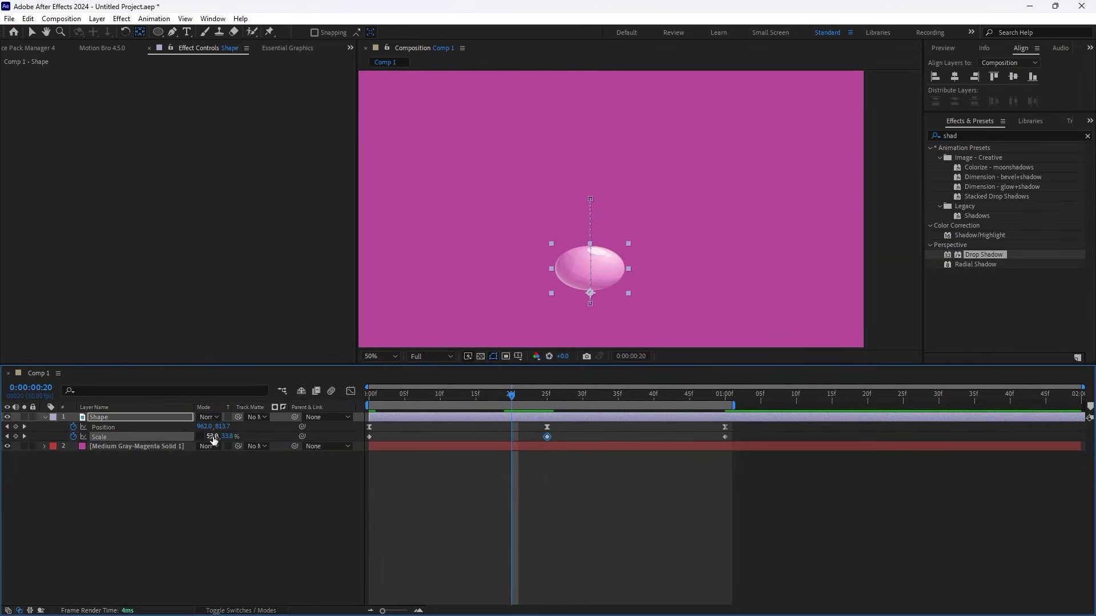
pyautogui.click(212, 437)
pyautogui.write('38')
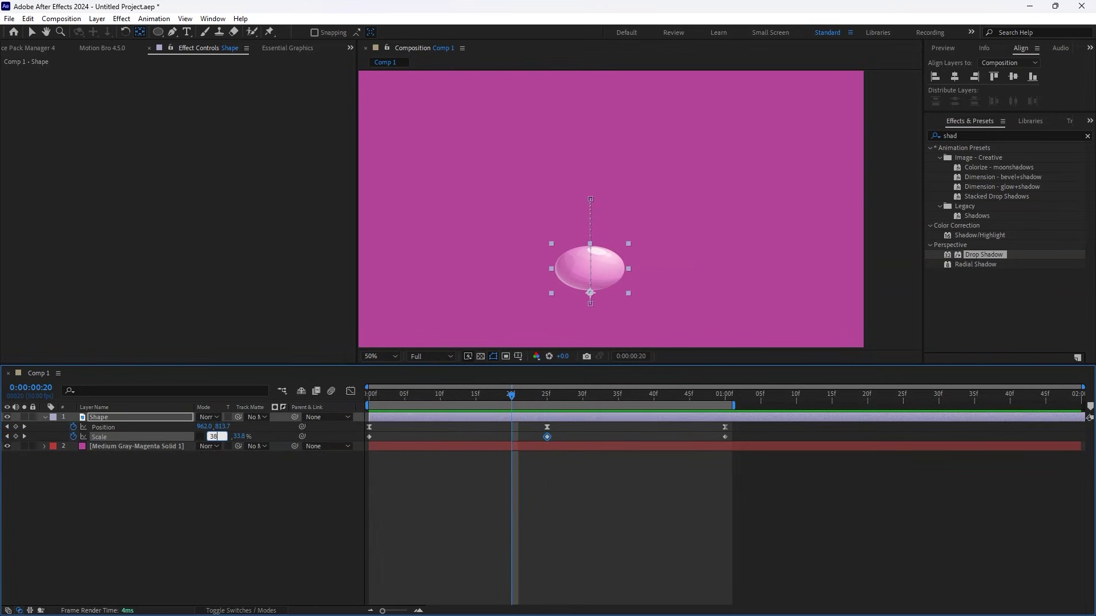
pyautogui.press('Return')
pyautogui.click(238, 437)
pyautogui.write('54')
pyautogui.press('Return')
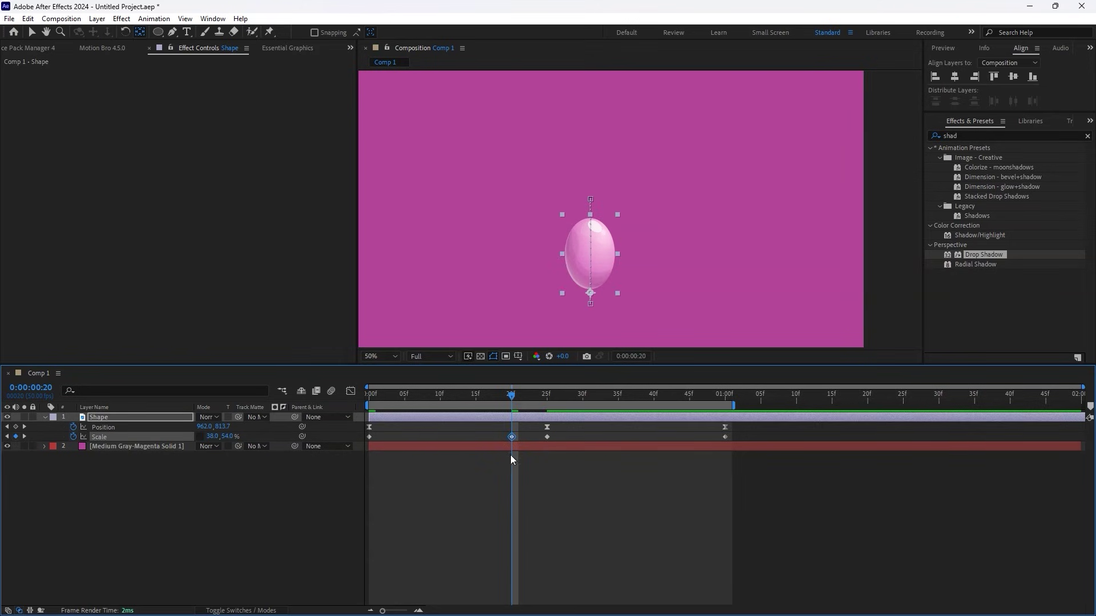
# - Copy the stretched Scale keyframe to frame 30 and select all Scale keyframes
pyautogui.hotkey('ctrl', 'c')
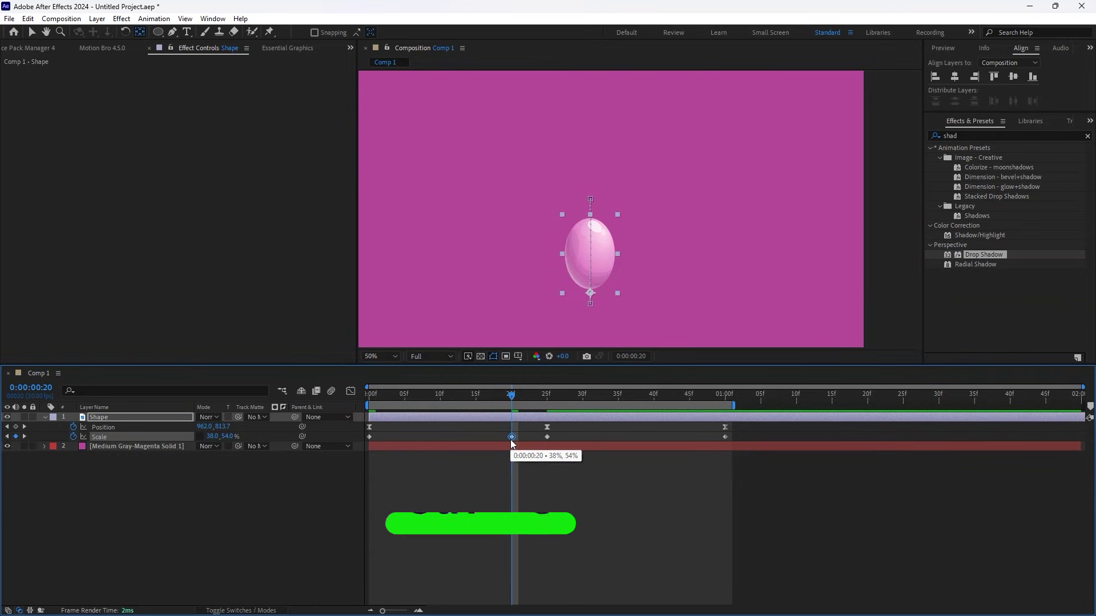
pyautogui.click(521, 398)
pyautogui.moveTo(521, 400); pyautogui.dragTo(581, 413)
pyautogui.hotkey('ctrl', 'v')
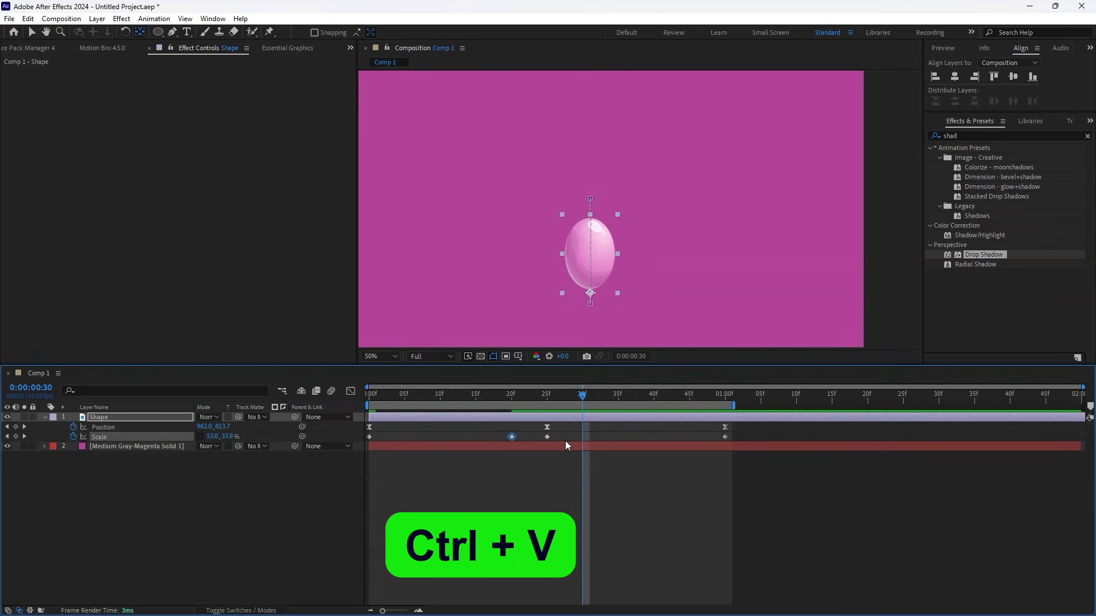
pyautogui.moveTo(741, 437); pyautogui.dragTo(360, 446)
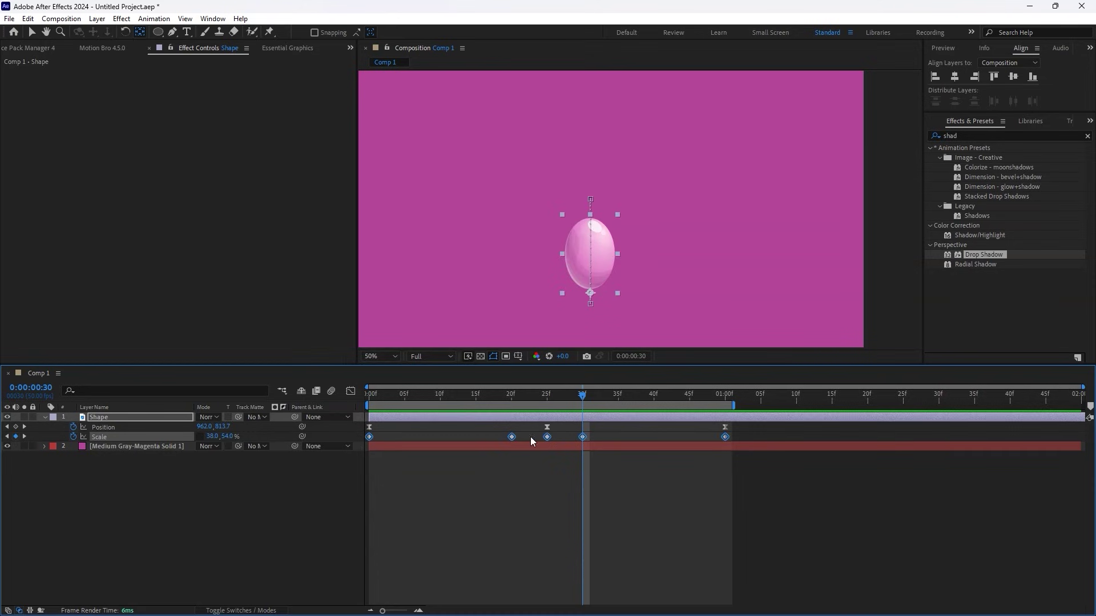
# - Apply Easy Ease to the Scale keyframes at frames 20, 25 and 30, then preview the bounce
pyautogui.rightClick(549, 438)
pyautogui.moveTo(607, 429)
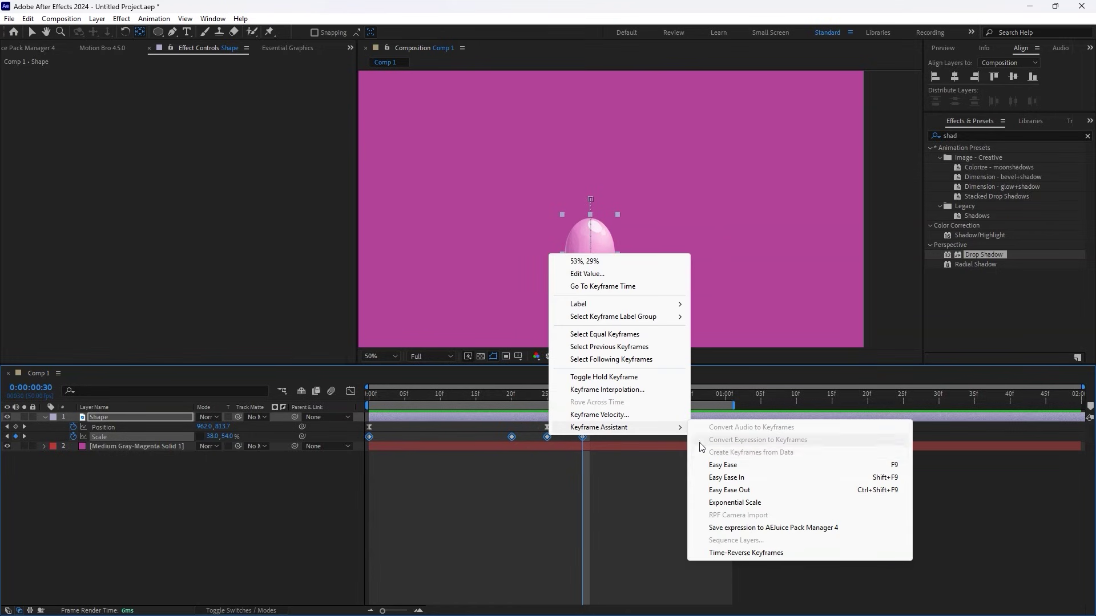
pyautogui.click(723, 466)
pyautogui.press('space')
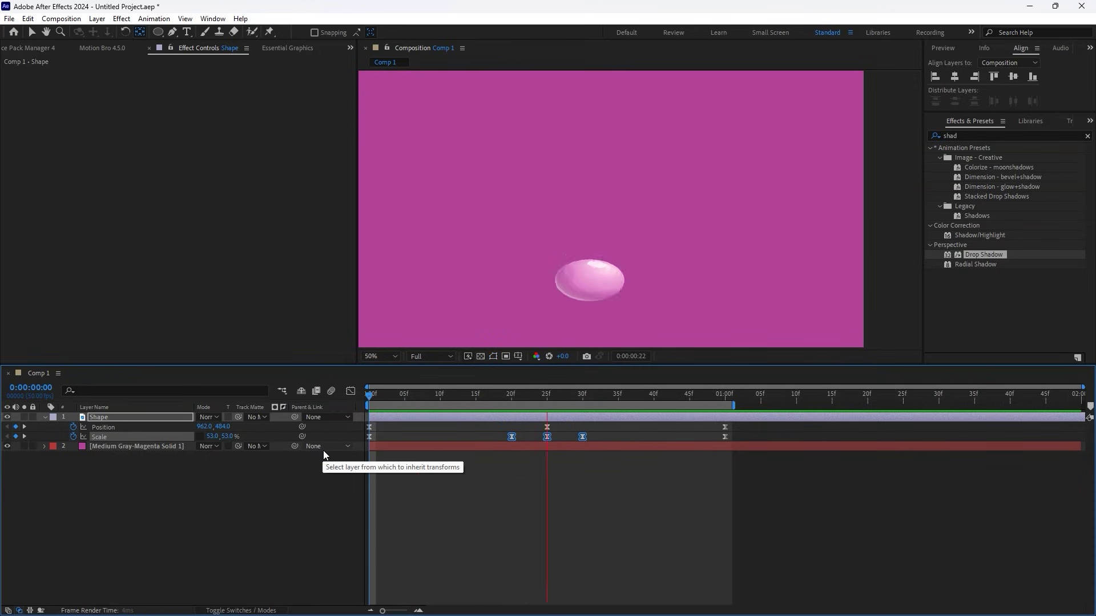
# - Shift the stretch Scale keyframes to about 34f and 17f, preview, then go to frame 31
pyautogui.click(595, 437)
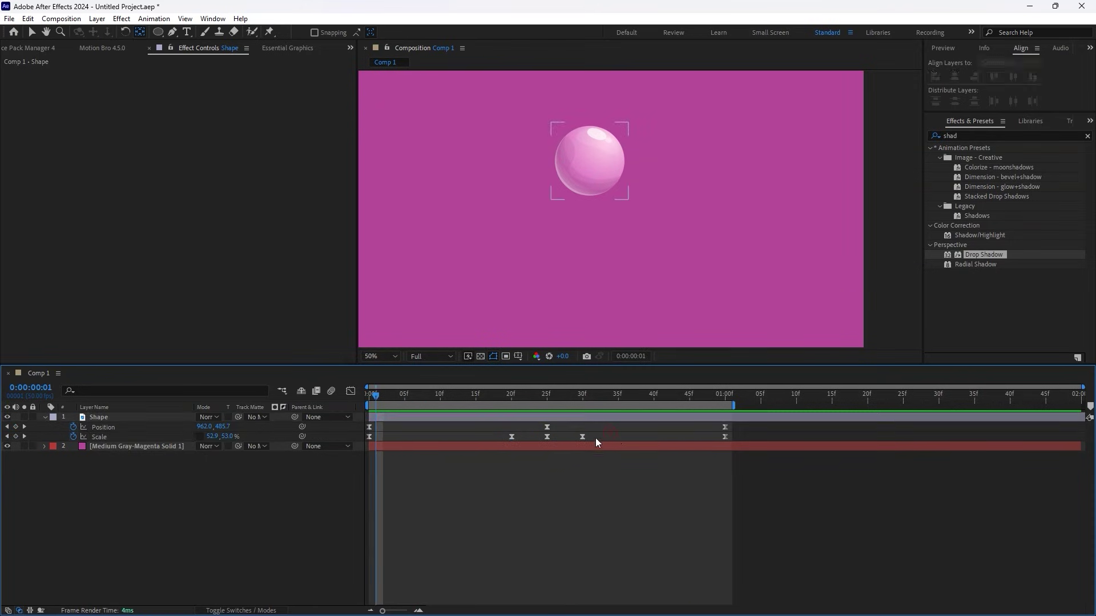
pyautogui.moveTo(583, 436); pyautogui.dragTo(612, 438)
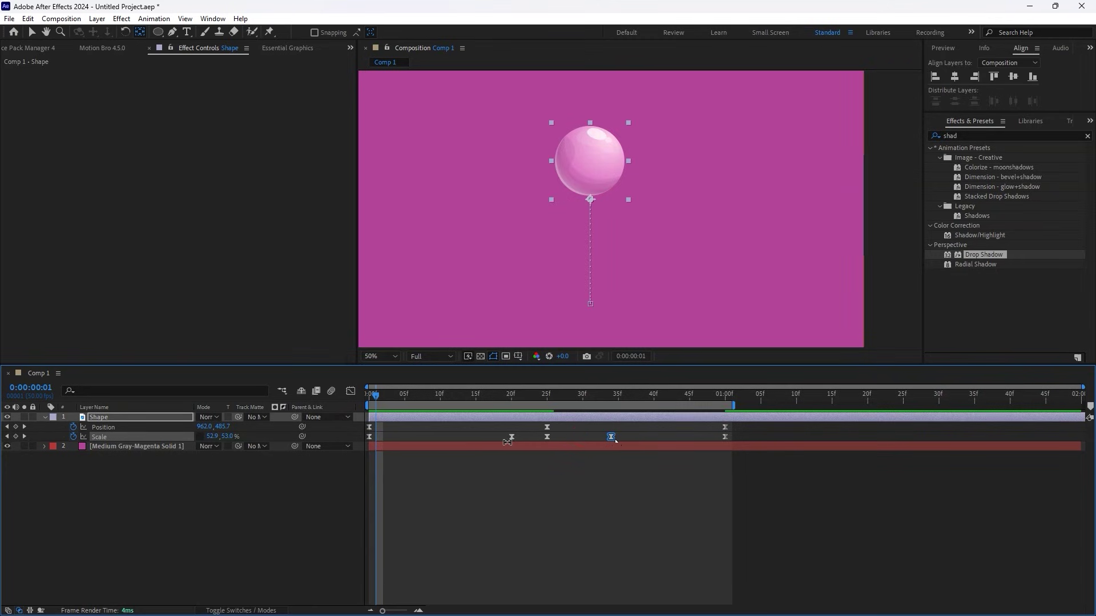
pyautogui.moveTo(512, 438); pyautogui.dragTo(490, 438)
pyautogui.press('space')
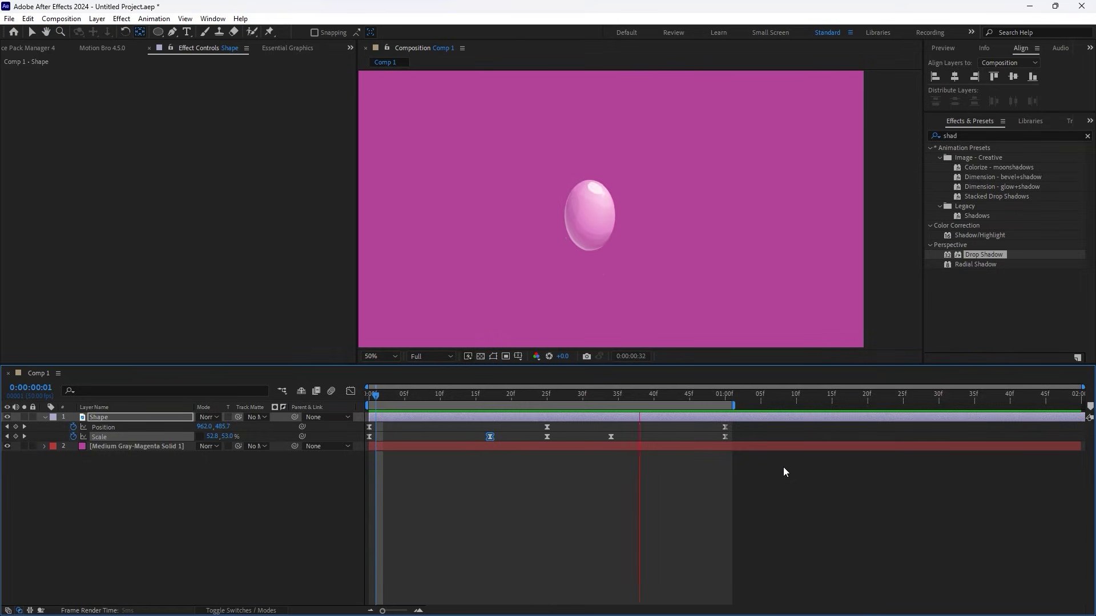
pyautogui.press('space')
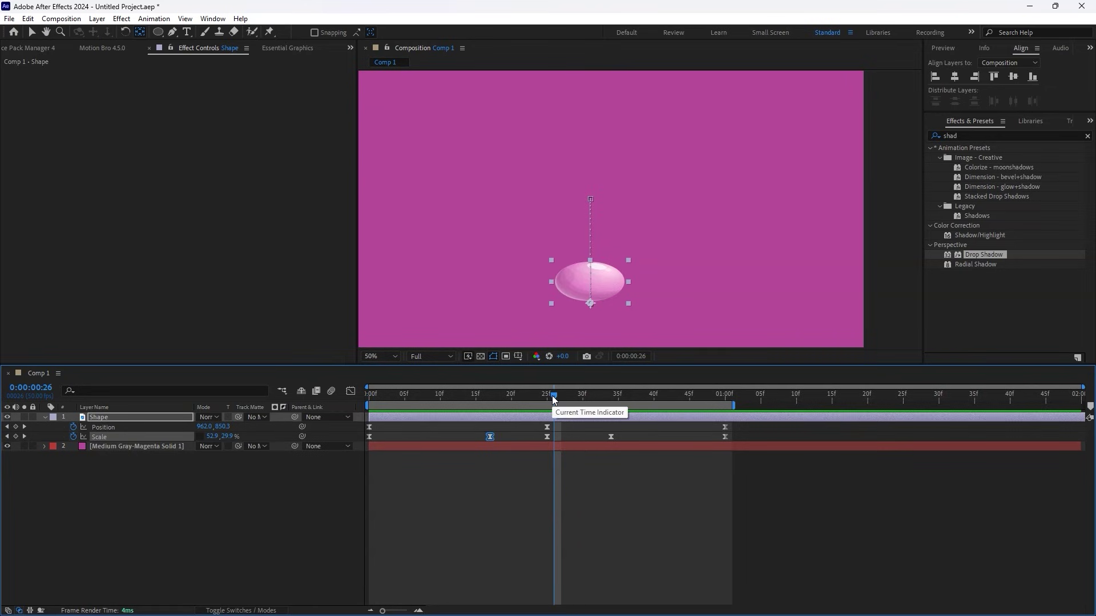
pyautogui.moveTo(552, 395); pyautogui.dragTo(591, 395)
# - Draw a flat dark ellipse on a new layer and place it beneath the Shape layer
pyautogui.click(594, 439)
pyautogui.click(162, 32)
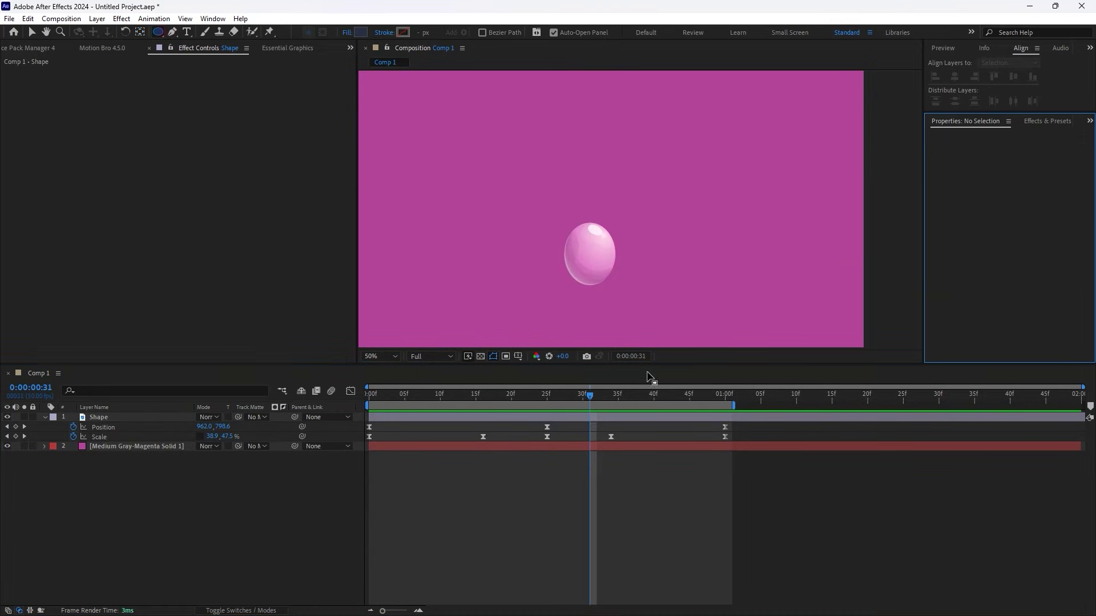
pyautogui.moveTo(531, 289); pyautogui.dragTo(681, 295)
pyautogui.moveTo(132, 417); pyautogui.dragTo(235, 485)
# - At the landing frame, centre the oval's anchor, align it horizontally centred, and nudge it down
pyautogui.moveTo(603, 412); pyautogui.dragTo(543, 412)
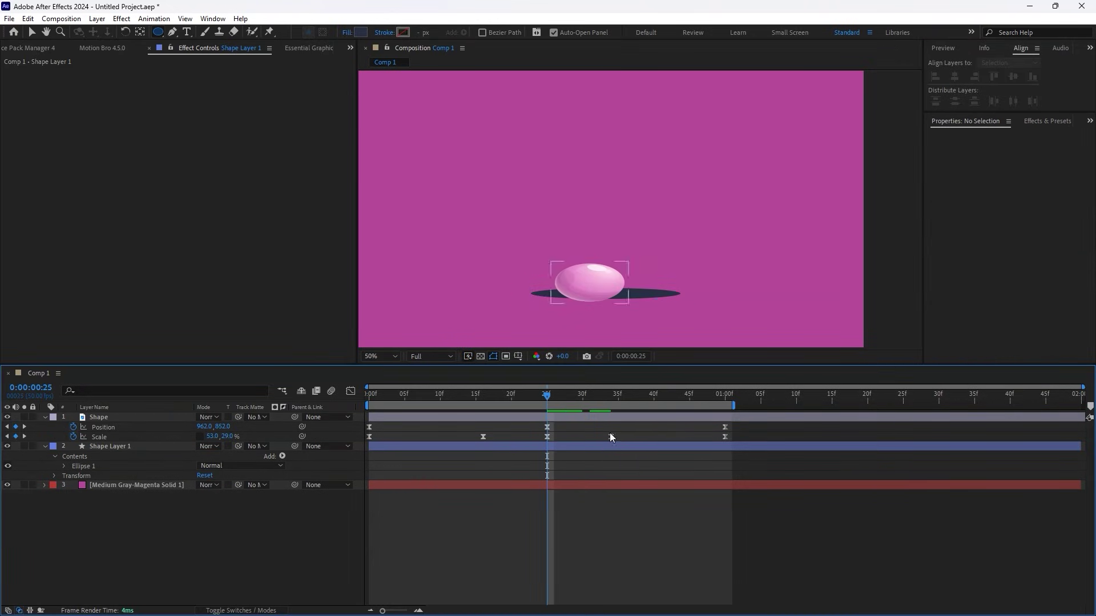
pyautogui.hotkey('ctrl', 'alt', 'Home')
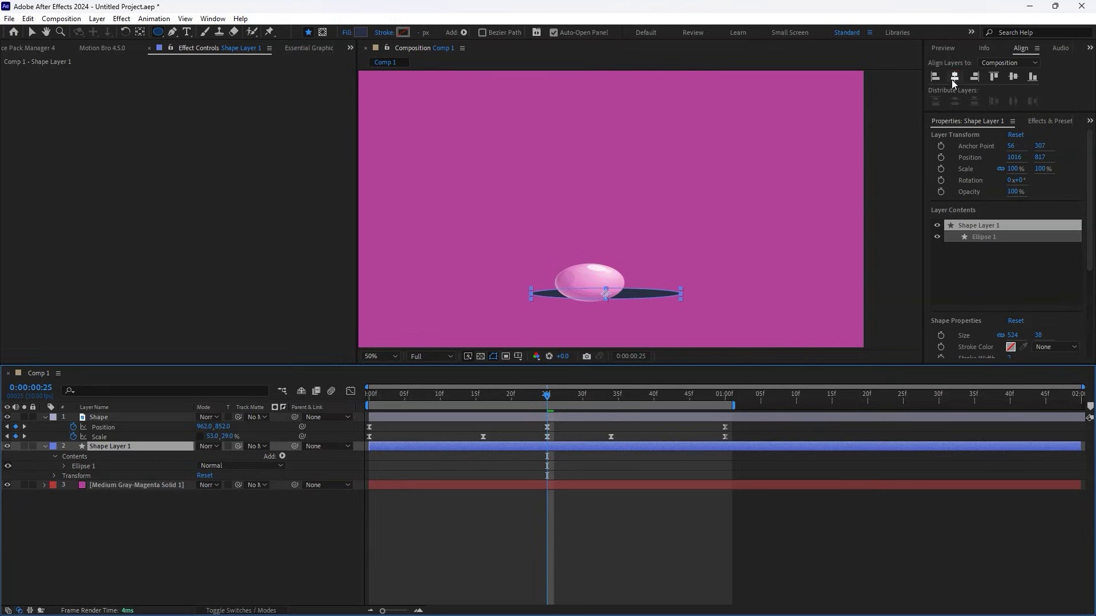
pyautogui.click(955, 77)
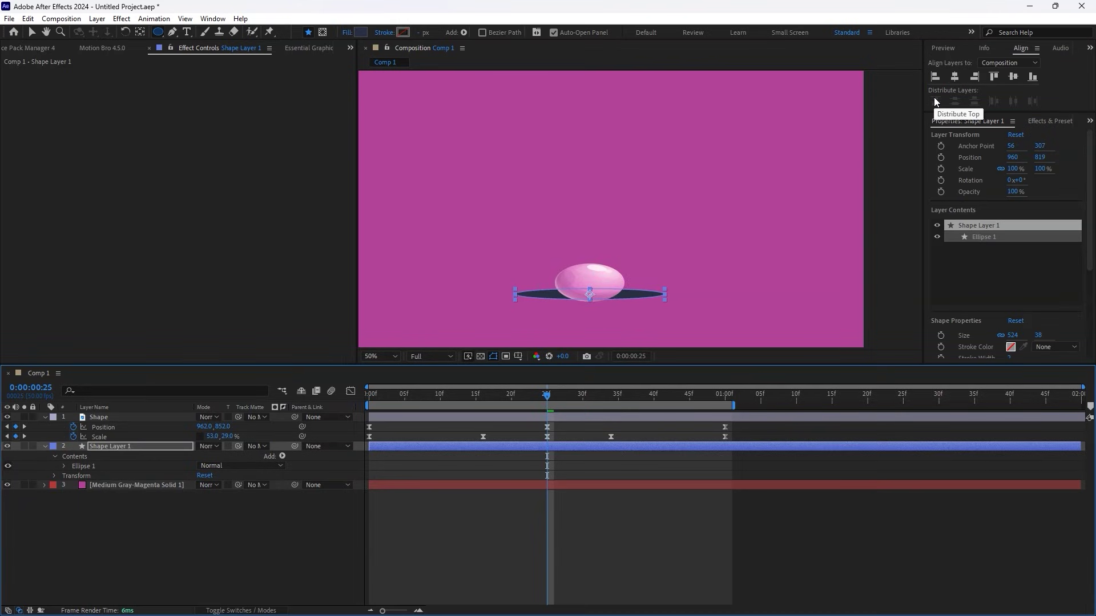
pyautogui.hotkey('shift', 'Down')
pyautogui.hotkey('shift', 'Down')
pyautogui.press('Down')
pyautogui.press('Down')
pyautogui.press('Down')
pyautogui.press('Down')
pyautogui.press('Down')
pyautogui.press('Down')
pyautogui.press('Down')
pyautogui.press('Down')
pyautogui.click(581, 556)
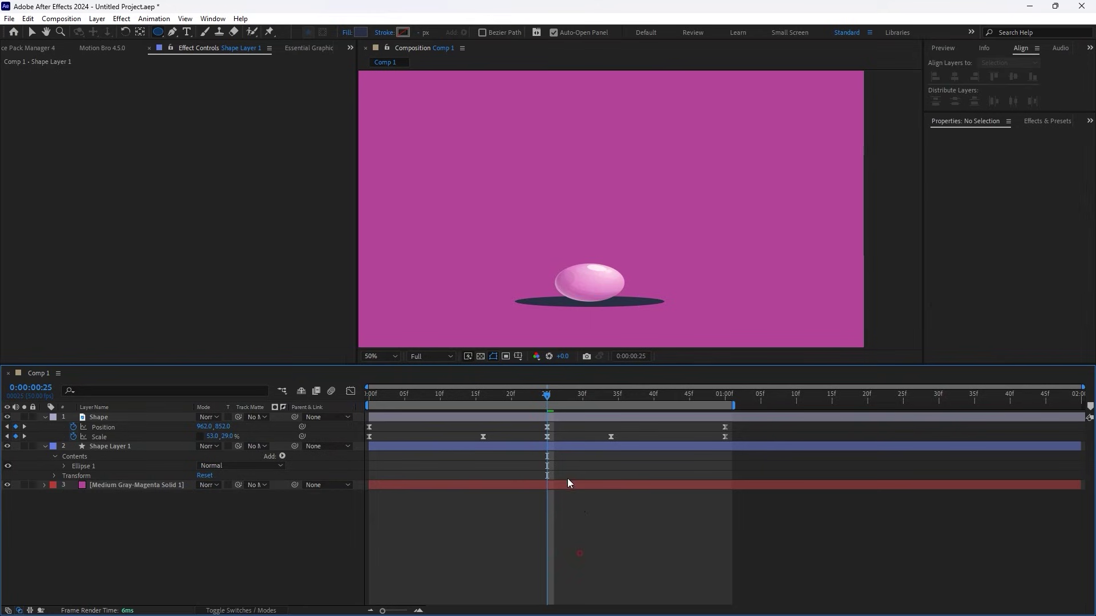
pyautogui.click(553, 447)
# - Find Drop Shadow in Effects & Presets and apply it to the shadow oval layer
pyautogui.click(1048, 121)
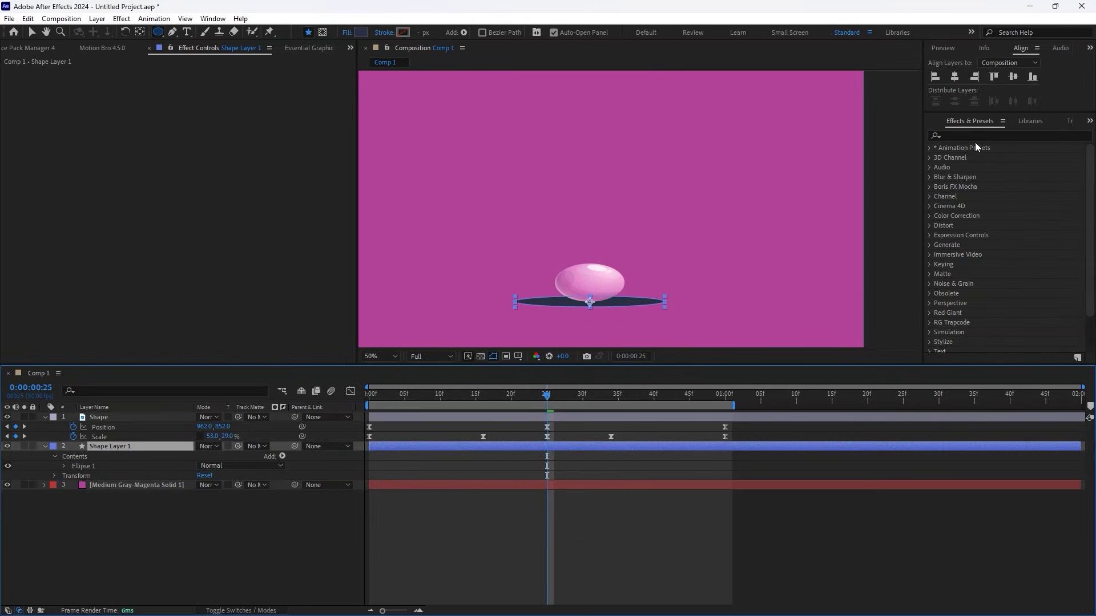
pyautogui.click(967, 134)
pyautogui.write('Drop')
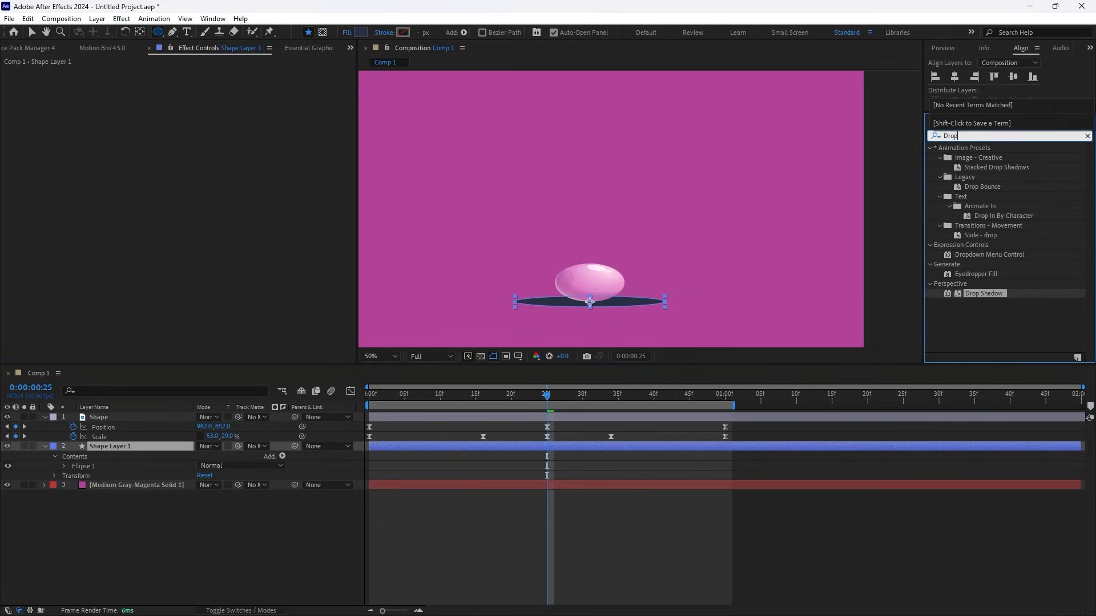
pyautogui.moveTo(983, 294); pyautogui.dragTo(584, 447)
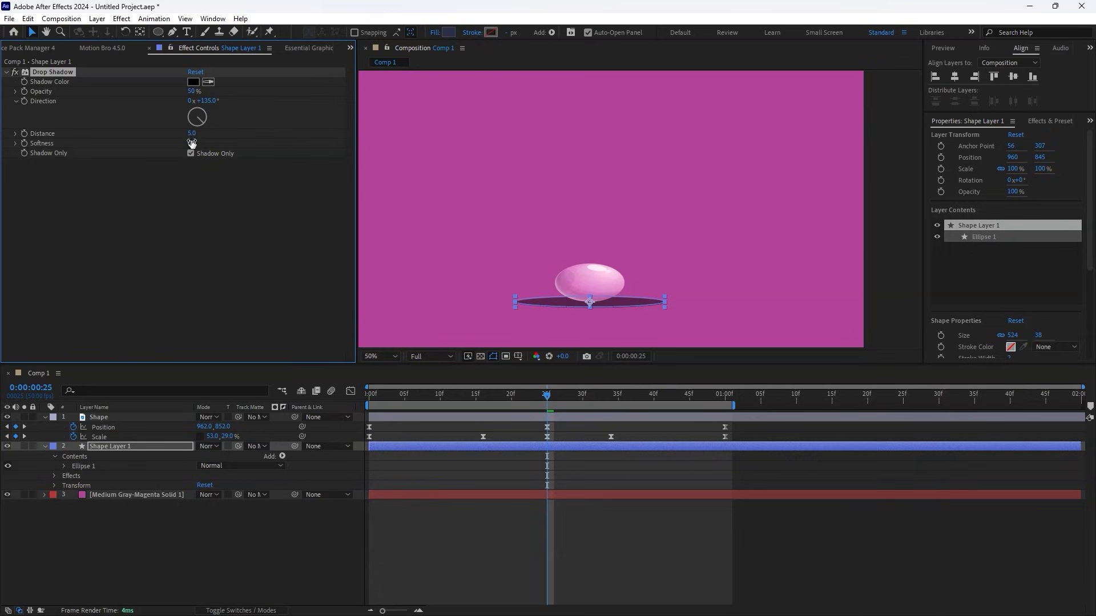
# - Raise the shadow Softness to 78, scale the oval to 80.3%, 121.1%, and keyframe its opacity
pyautogui.moveTo(191, 145); pyautogui.dragTo(257, 151)
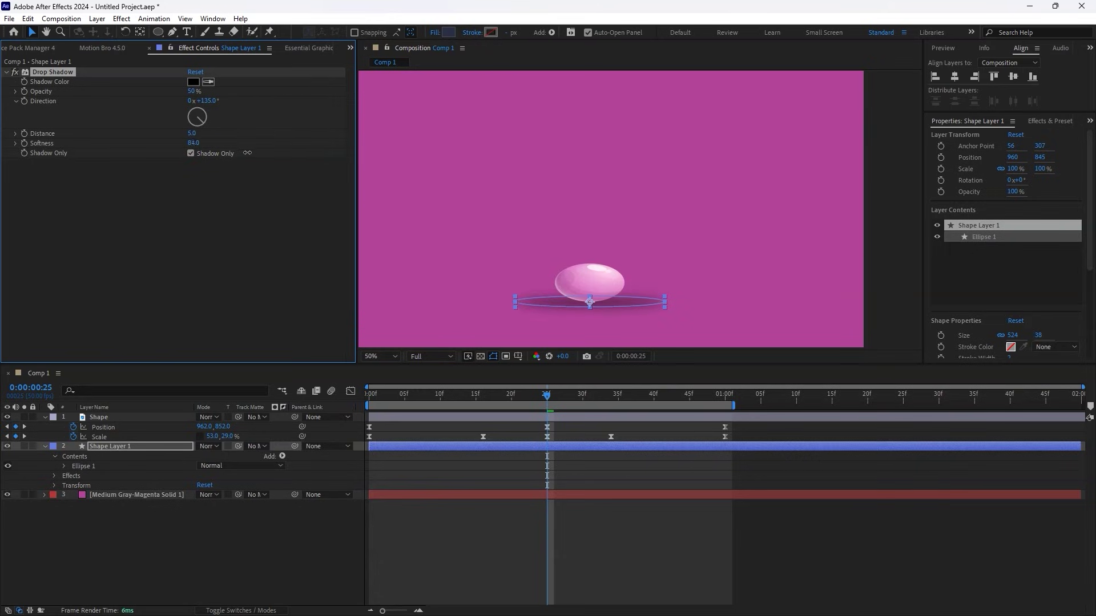
pyautogui.moveTo(515, 306); pyautogui.dragTo(544, 305)
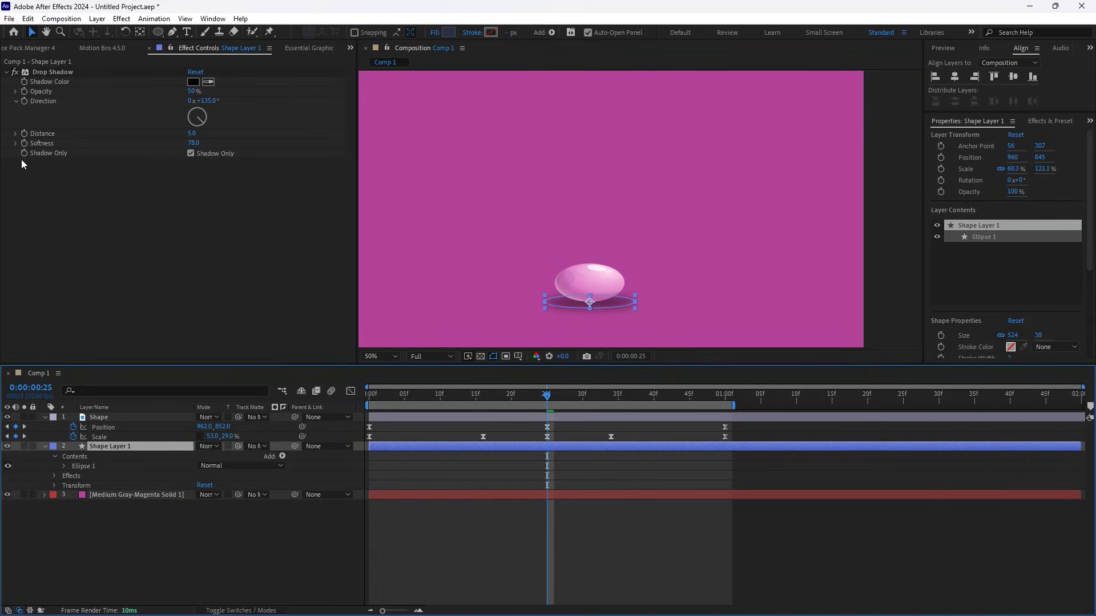
pyautogui.click(24, 96)
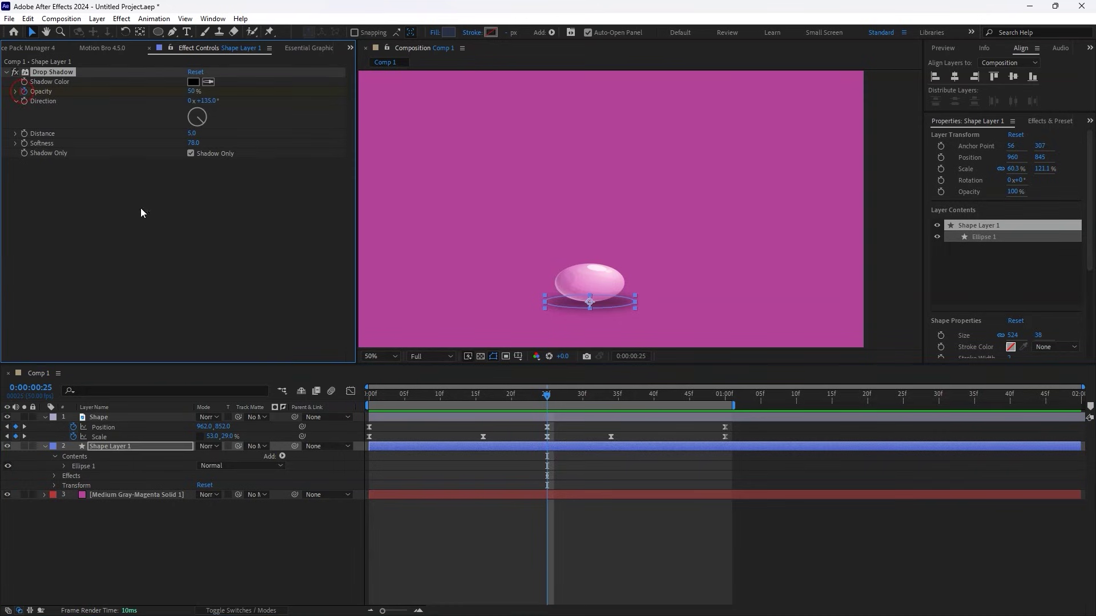
# - Keyframe Drop Shadow opacity to 0% at 16f and 34f around the 50% landing, then preview
pyautogui.moveTo(544, 397); pyautogui.dragTo(482, 416)
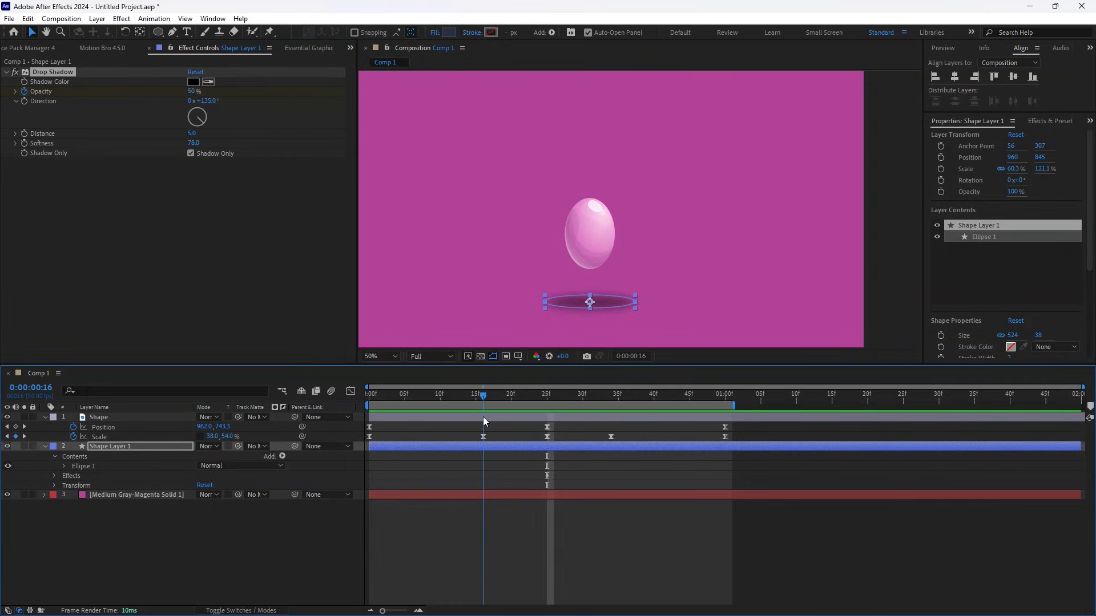
pyautogui.click(194, 92)
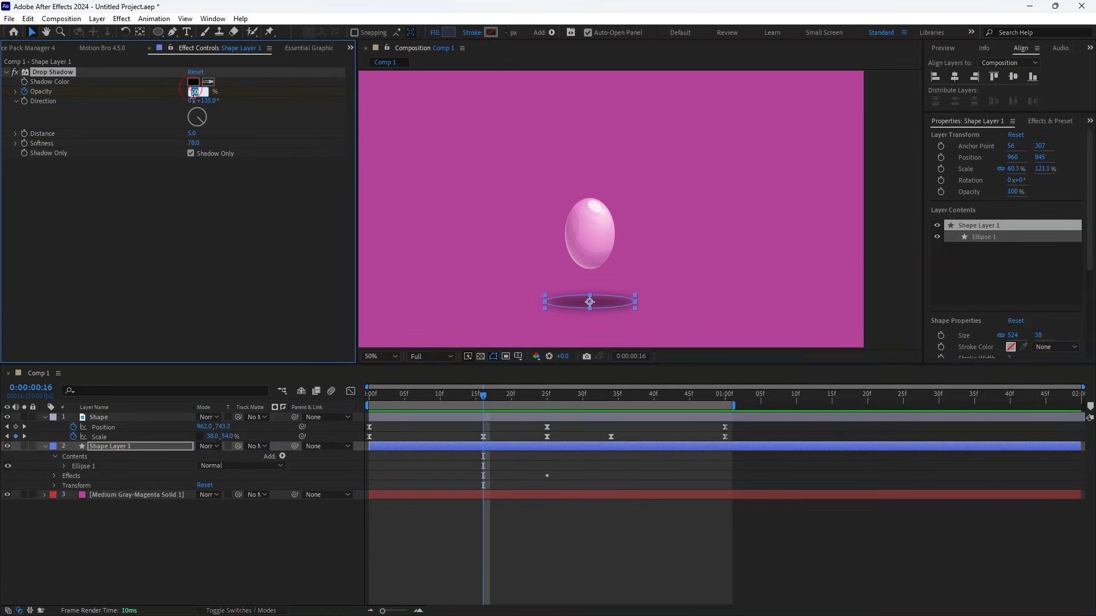
pyautogui.write('0')
pyautogui.press('Return')
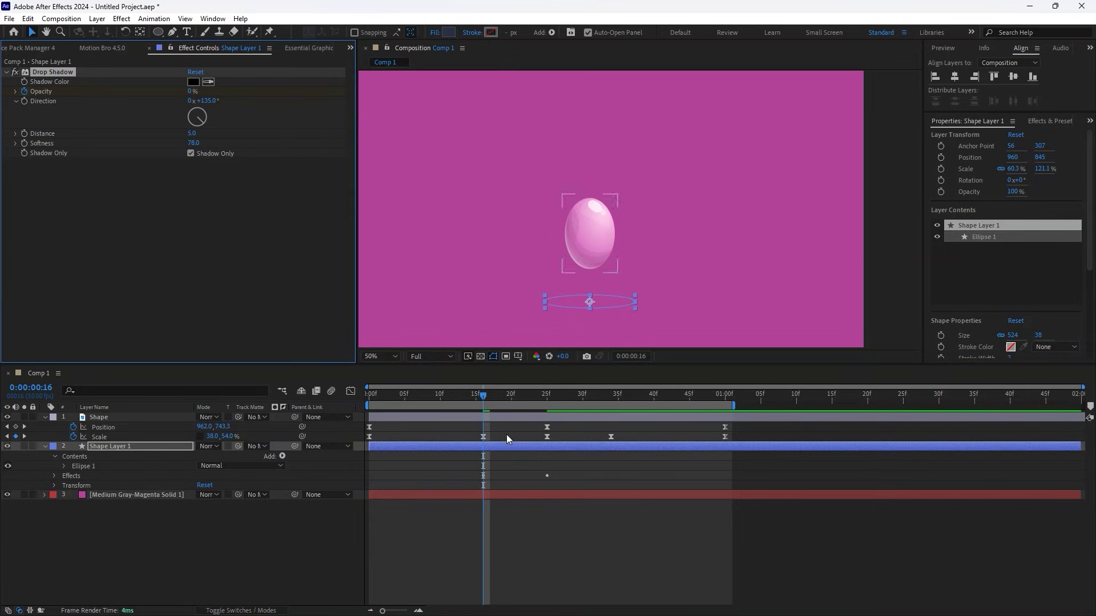
pyautogui.moveTo(551, 412); pyautogui.dragTo(611, 423)
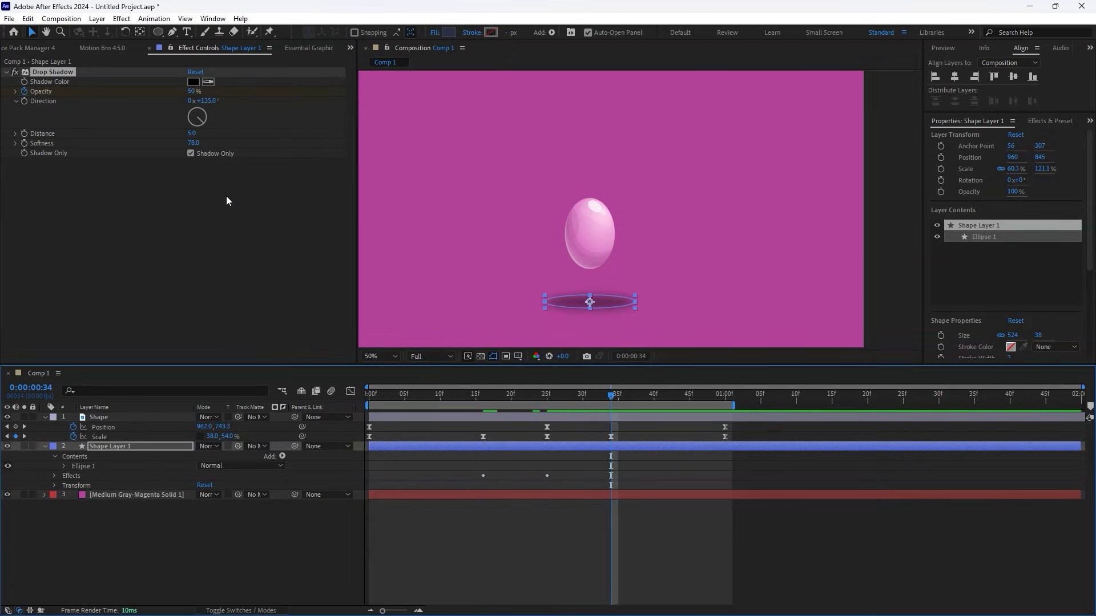
pyautogui.click(193, 91)
pyautogui.press('Return')
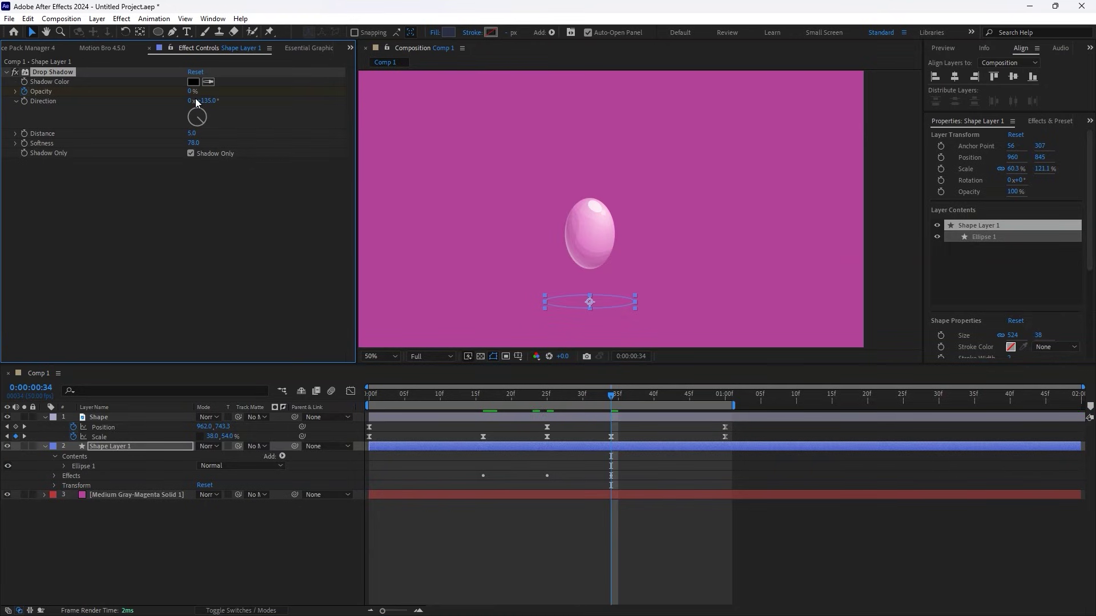
pyautogui.moveTo(611, 394); pyautogui.dragTo(589, 395)
pyautogui.press('space')
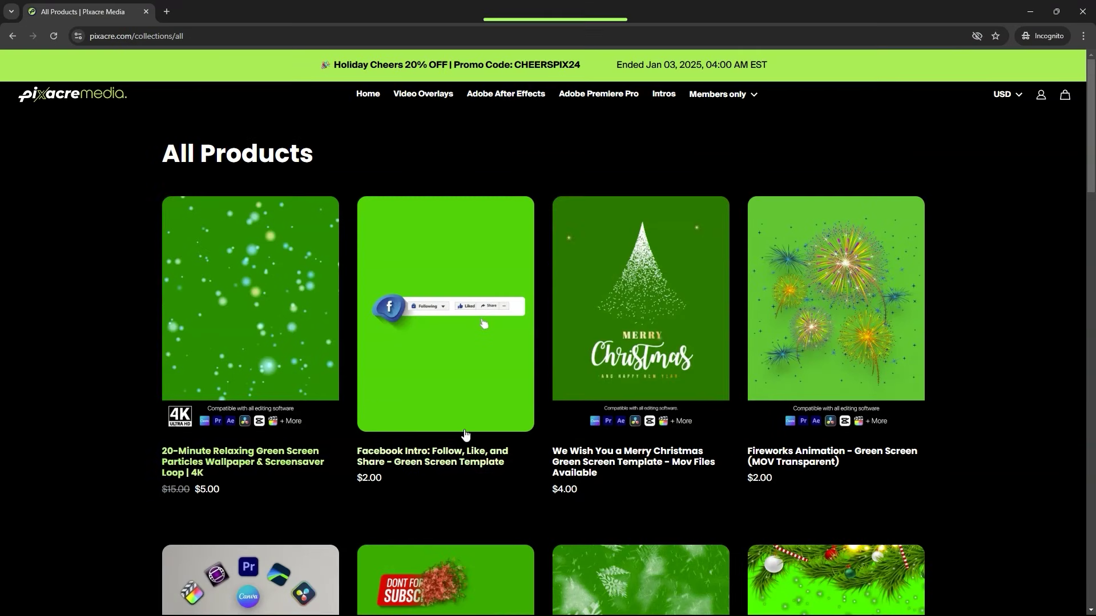
# - Scroll down the Pixacre All Products grid of green-screen packs and template kits
pyautogui.scroll(-15, 579, 385)
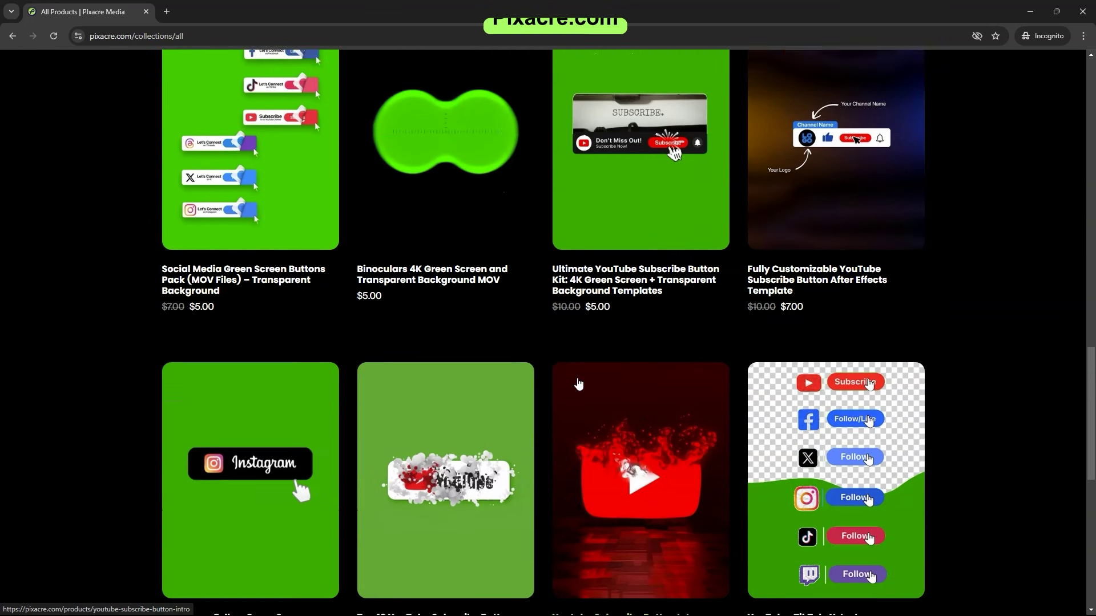